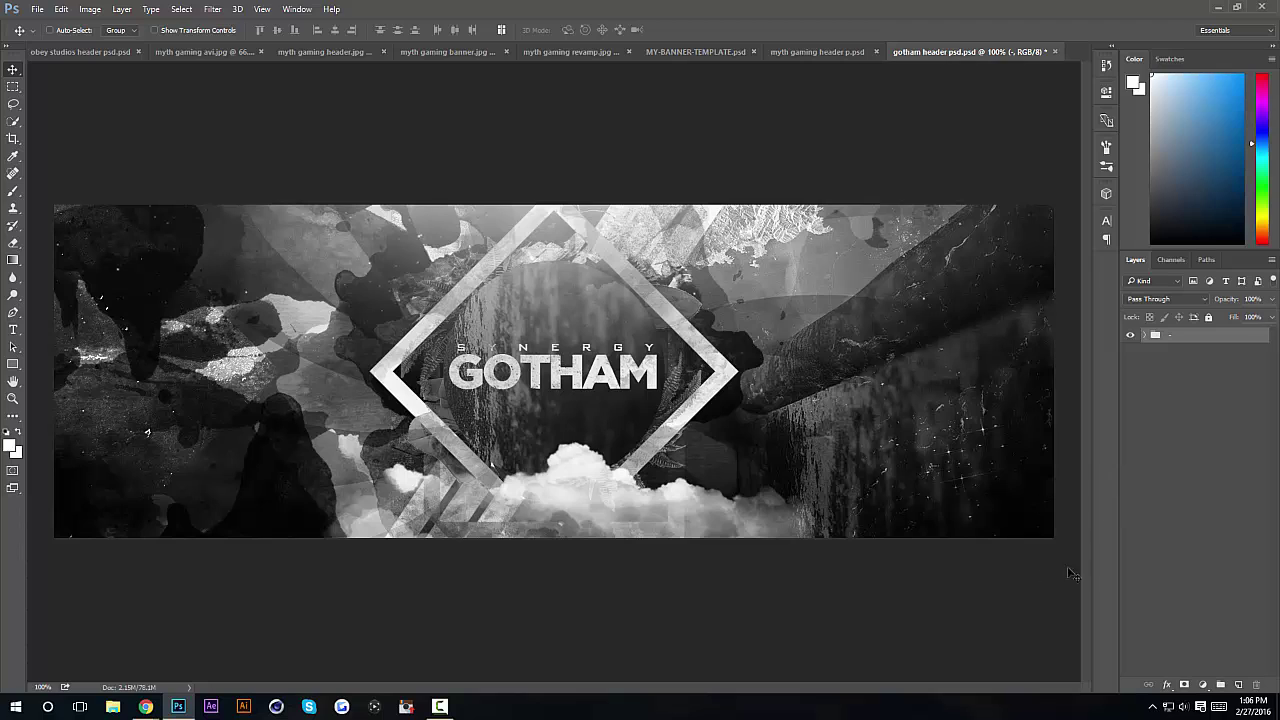
Step: Add a Gradient Map layer with the Black, White preset and compare it on and off
left_click(1202, 684)
left_click(1192, 661)
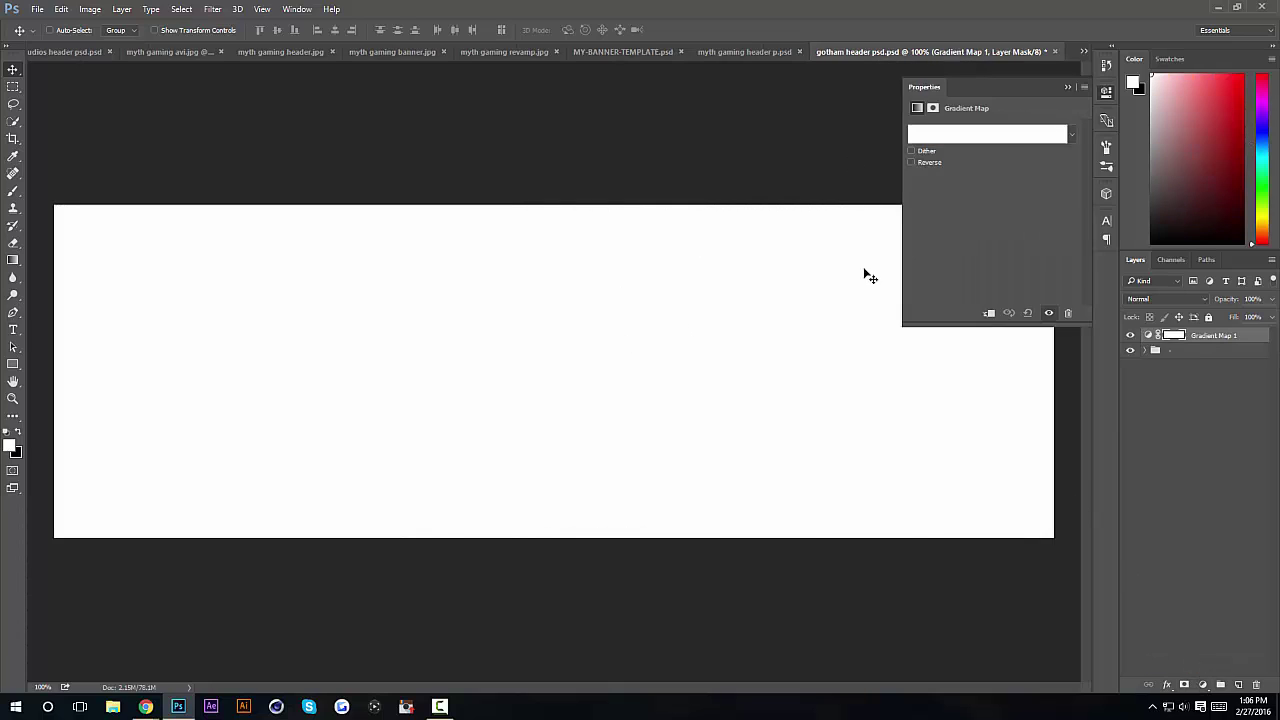
left_click(984, 136)
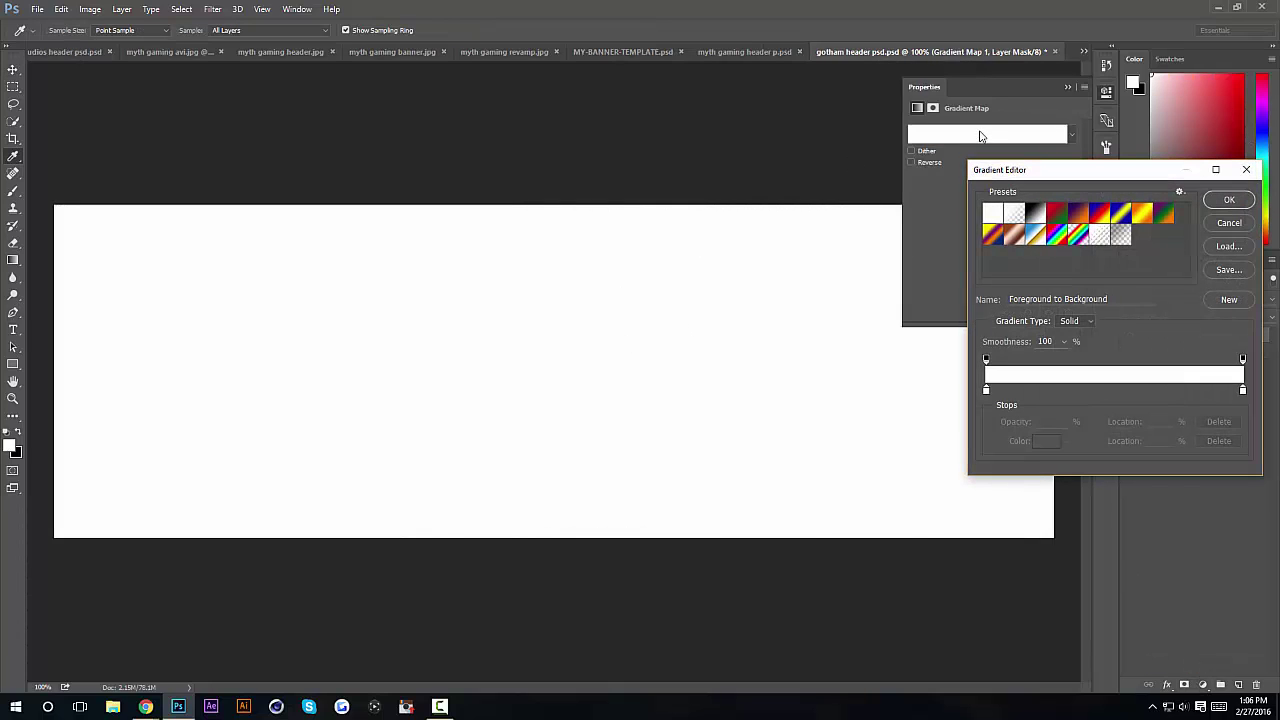
left_click(1037, 212)
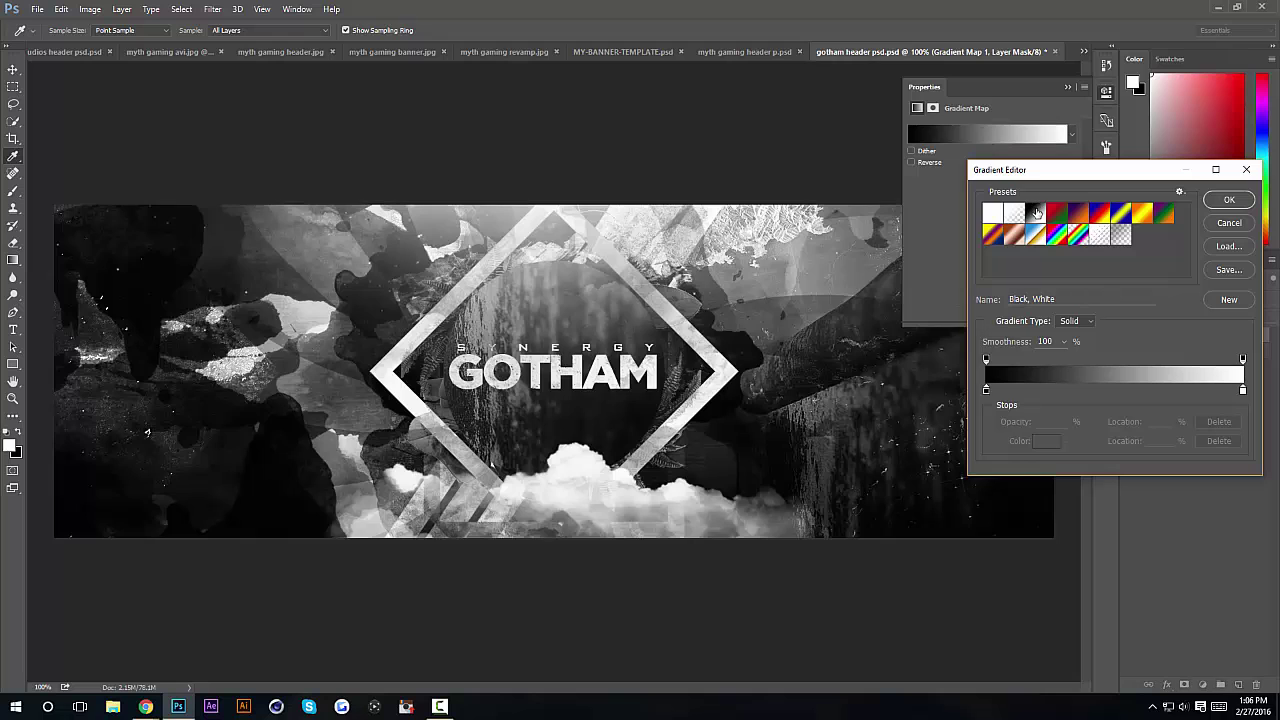
left_click(1229, 200)
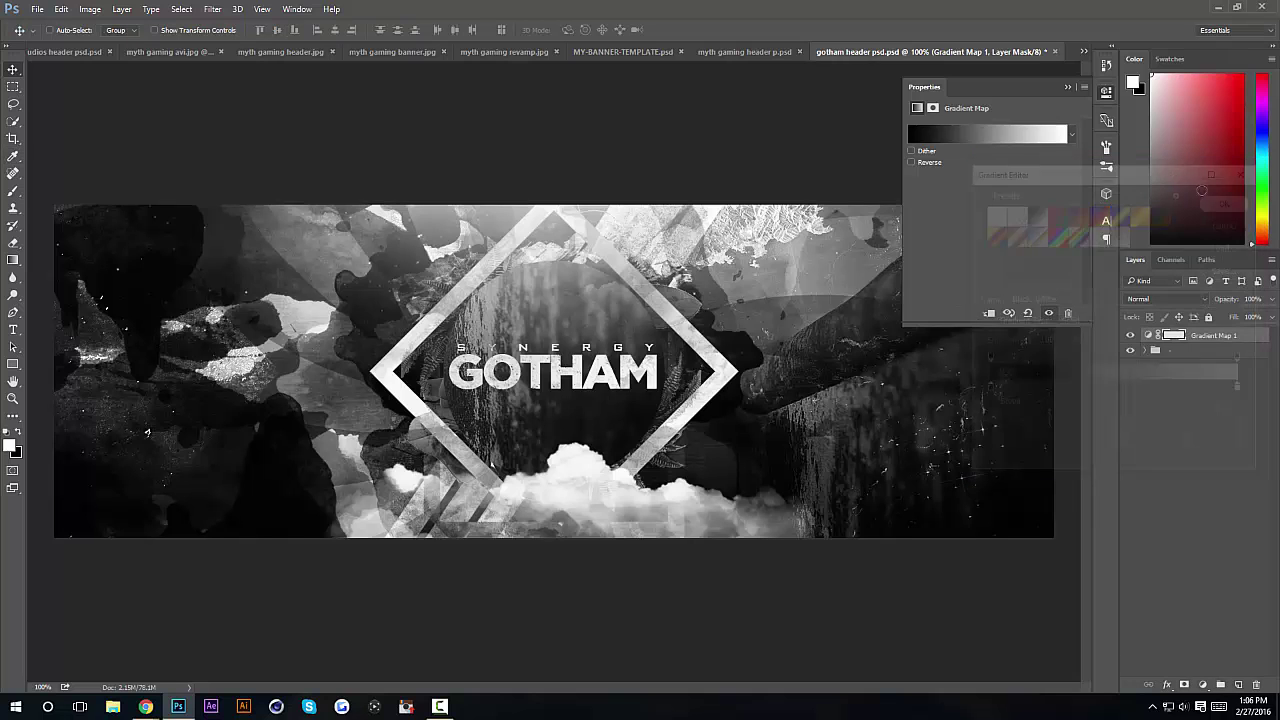
left_click(1068, 87)
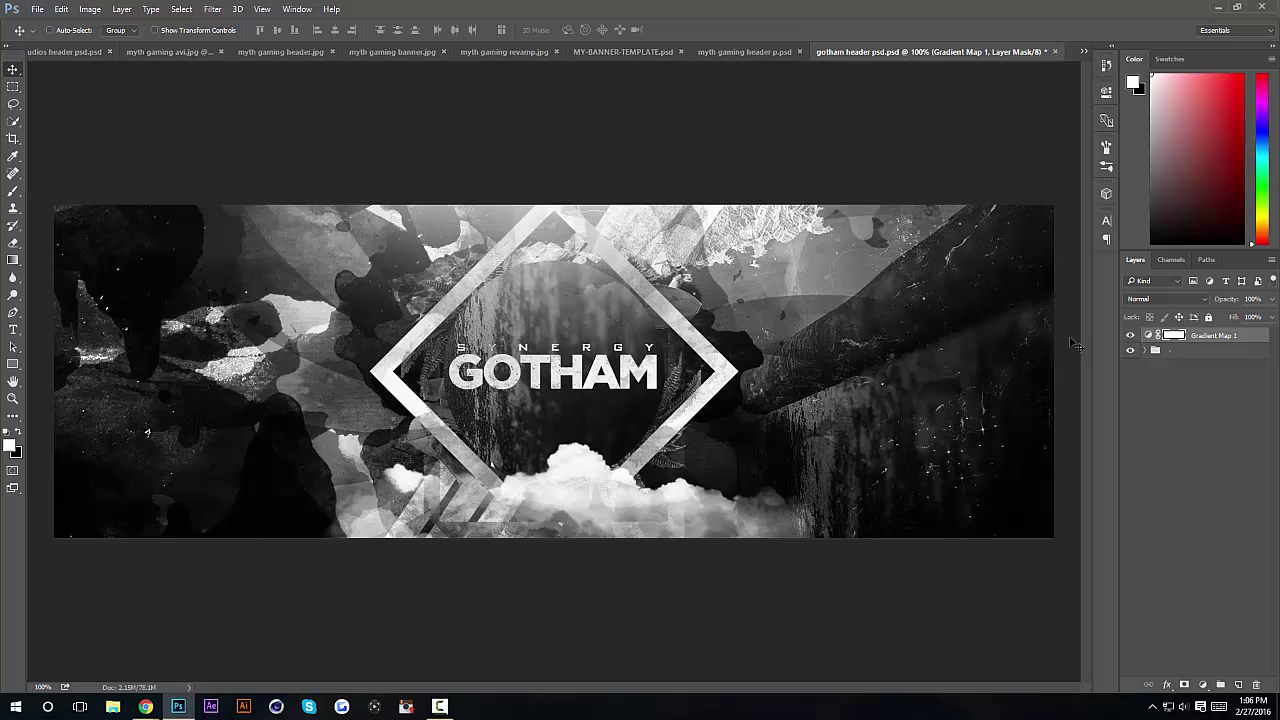
left_click(1131, 336)
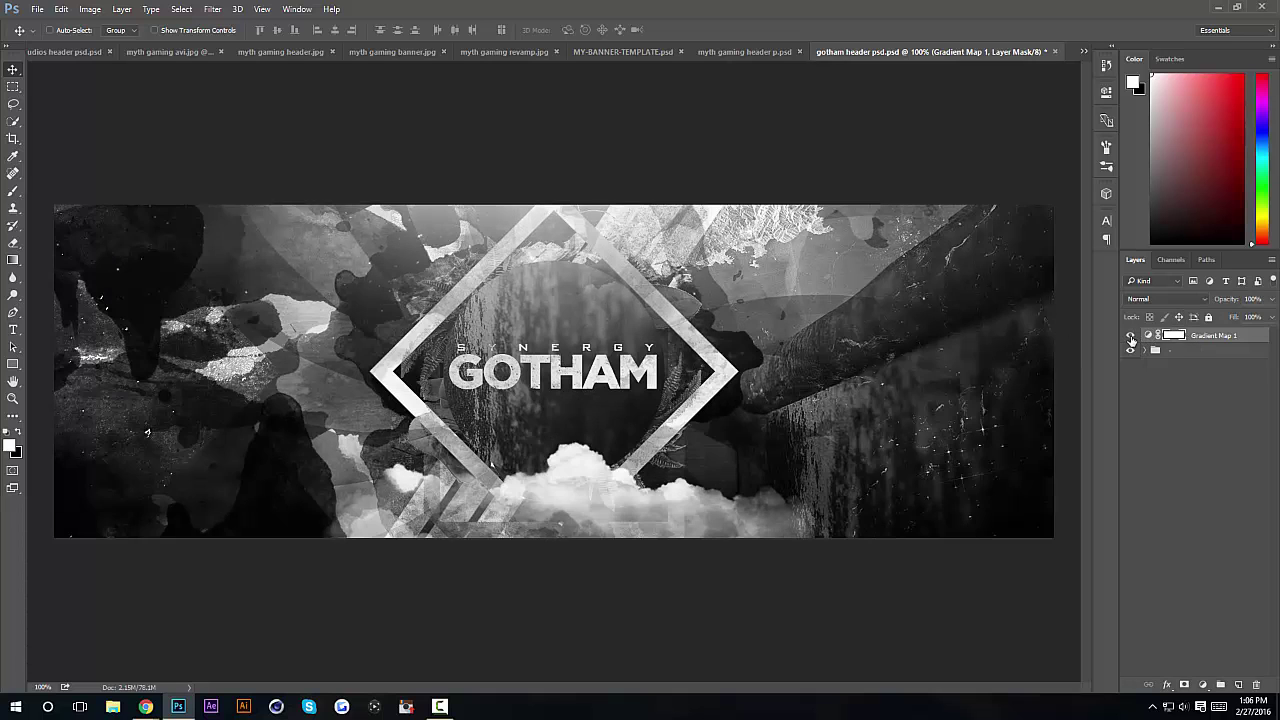
left_click(1131, 336)
left_click(1131, 336)
left_click(1131, 336)
left_click(1131, 336)
left_click(1131, 336)
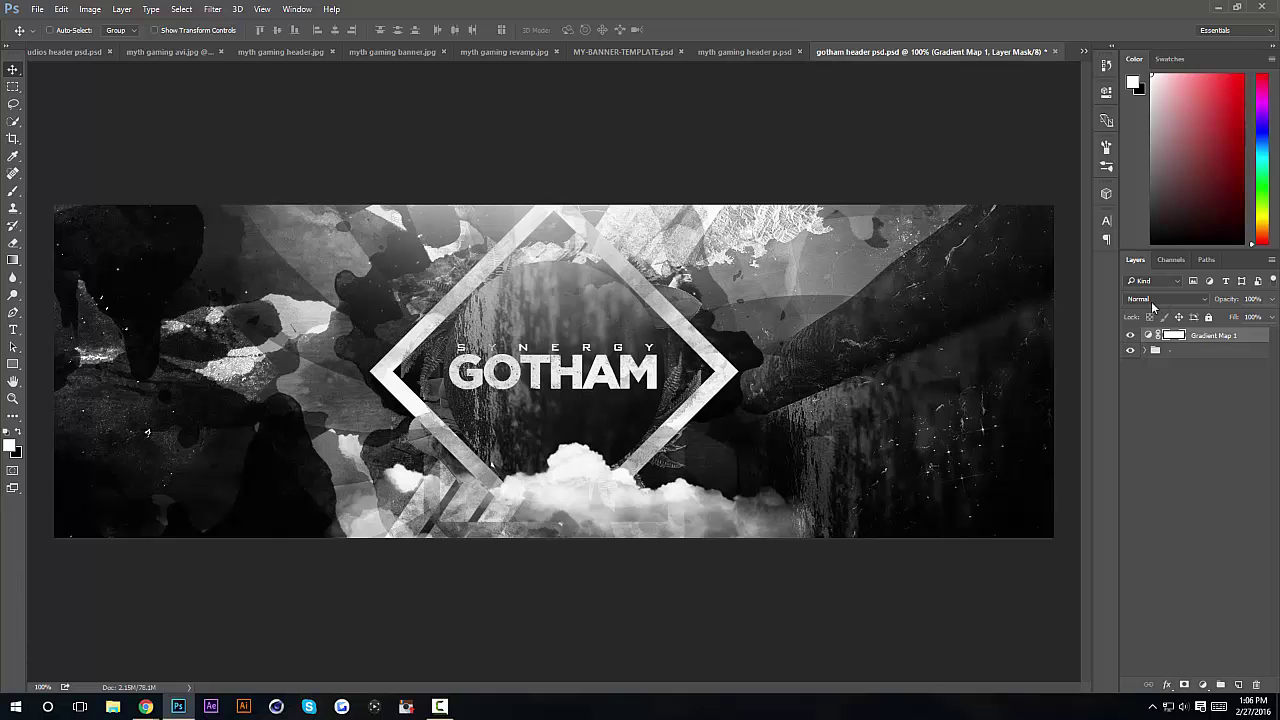
Step: Blend the gradient map in Soft Light at 50% opacity, after trying Overlay
left_click(1146, 300)
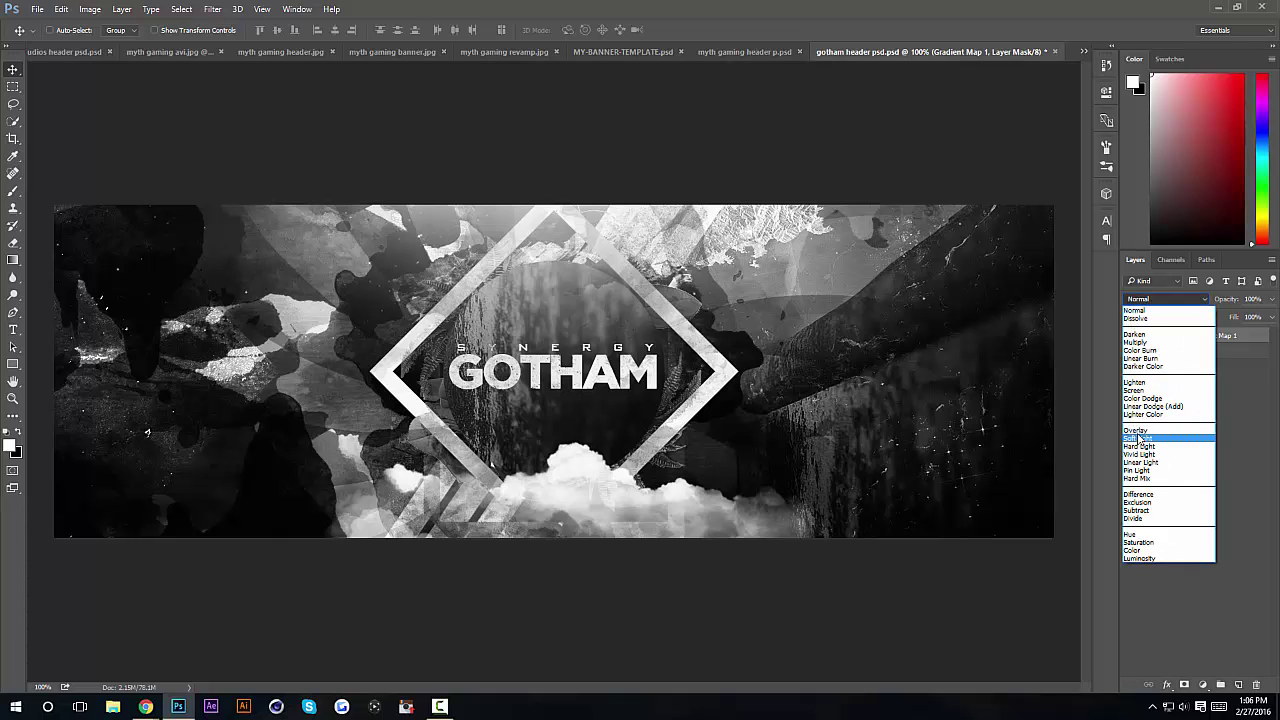
left_click(1137, 432)
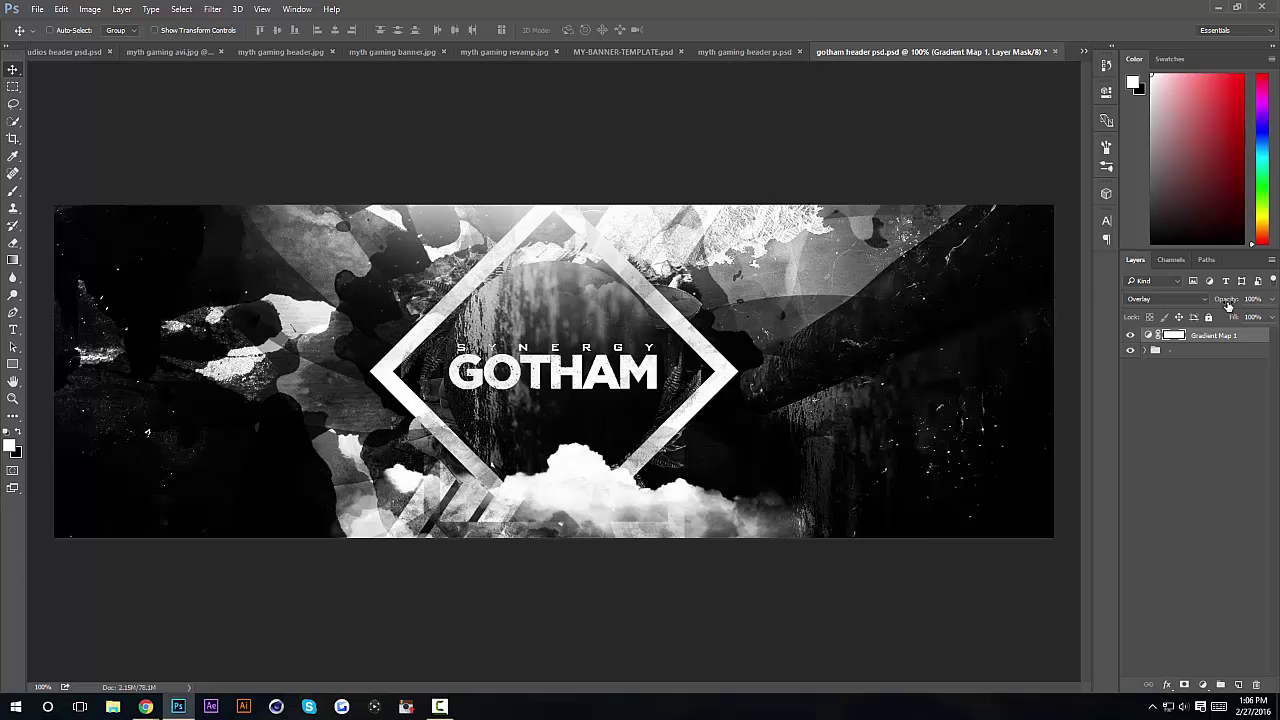
left_click_drag(1226, 306, 1199, 313)
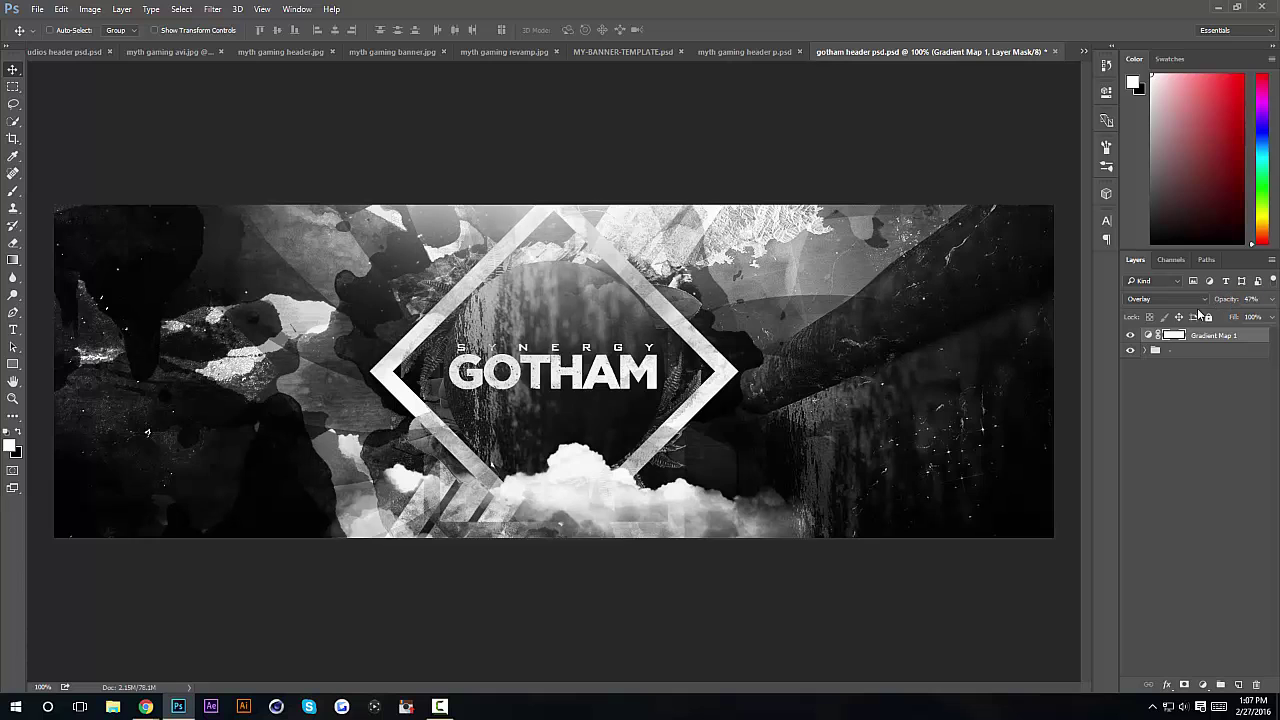
left_click(1131, 337)
left_click(1131, 337)
left_click(1155, 300)
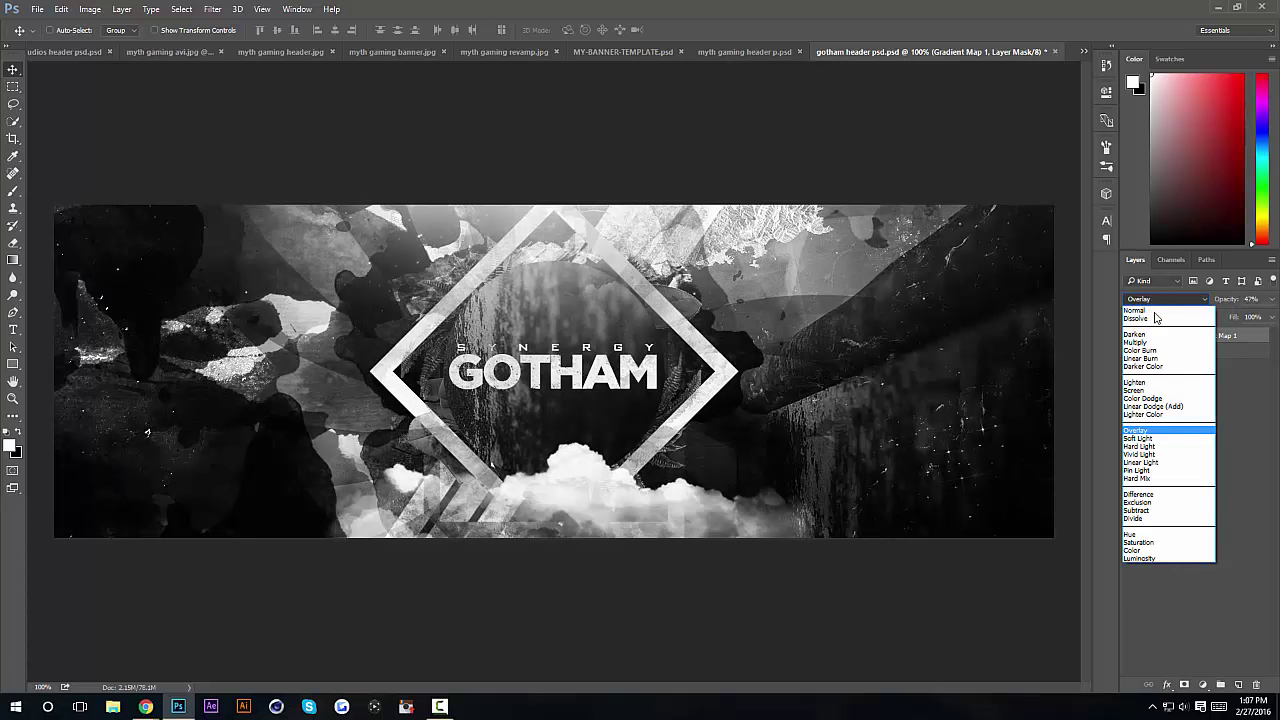
left_click(1140, 438)
left_click_drag(1224, 303, 1228, 303)
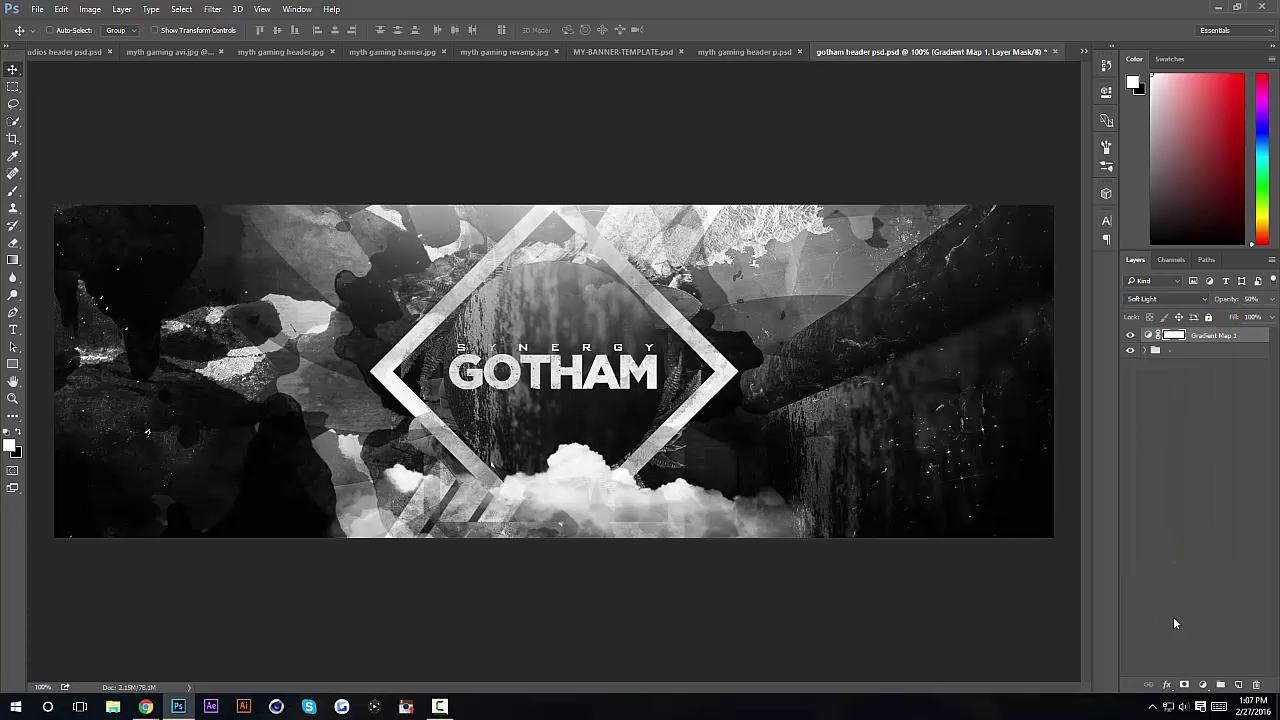
Step: Add a Curves layer with raised highlights and lowered shadows, at 51% opacity
left_click(1207, 685)
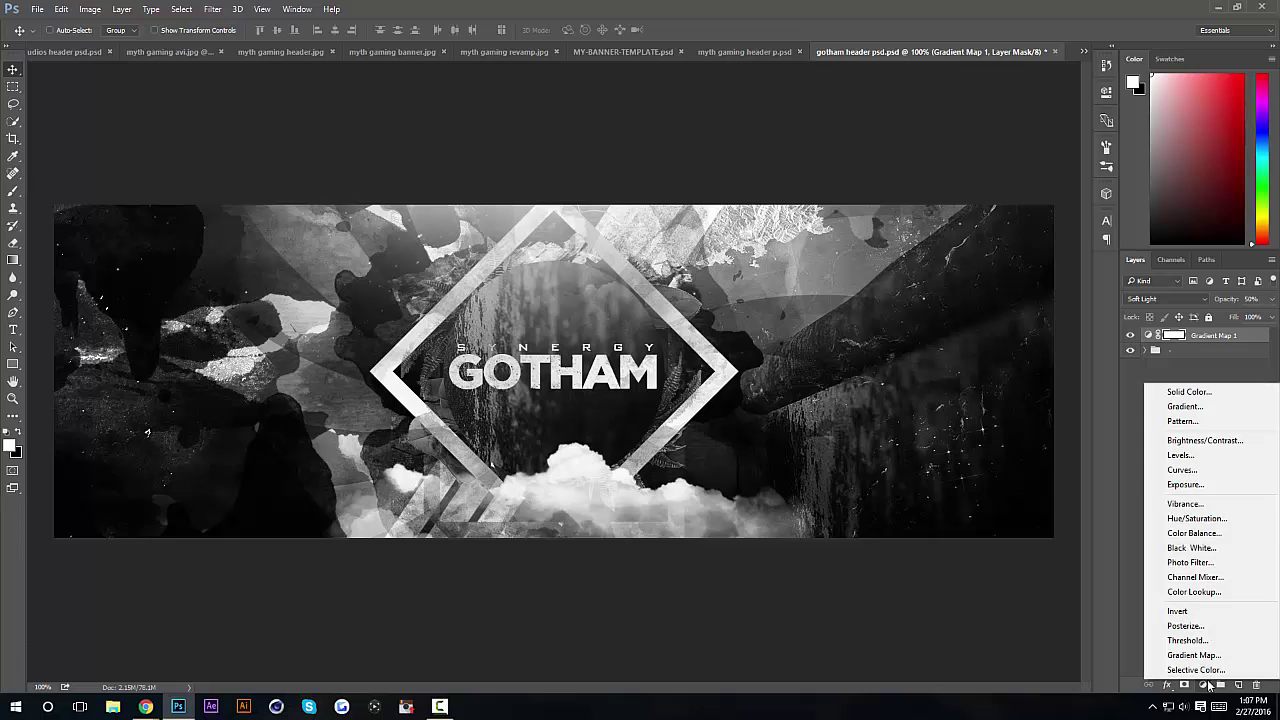
left_click(1195, 470)
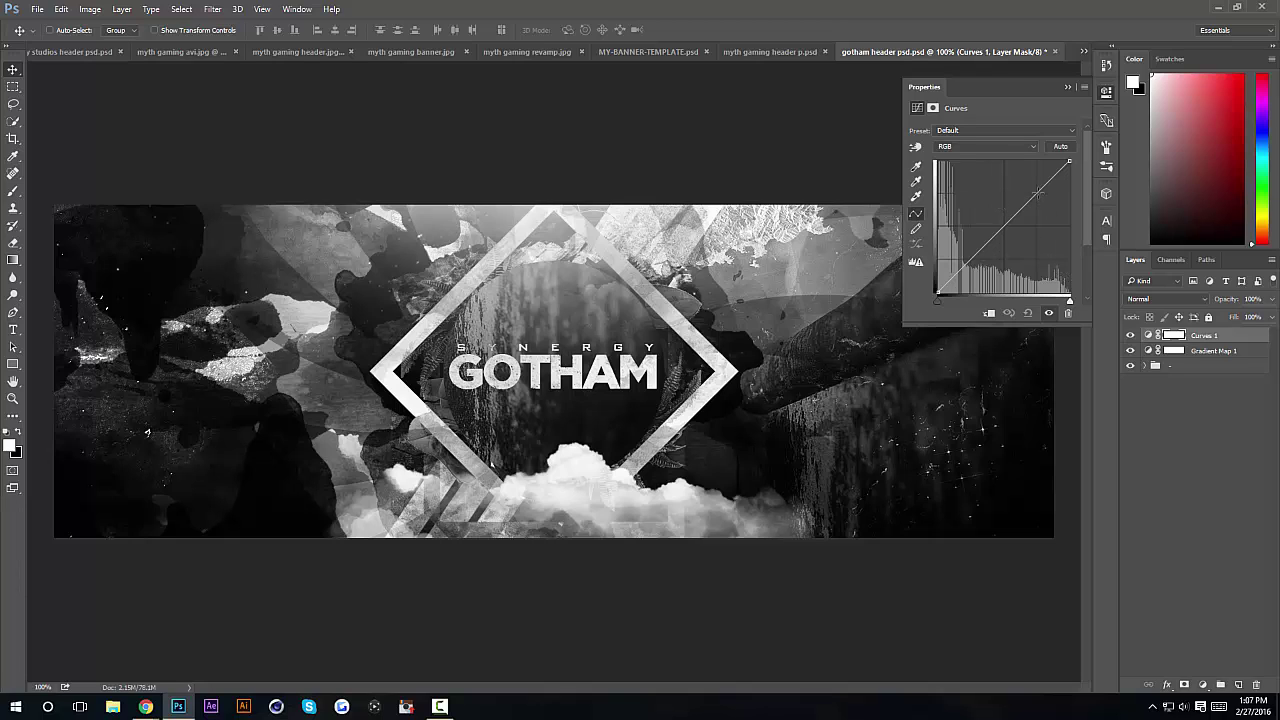
left_click(1205, 685)
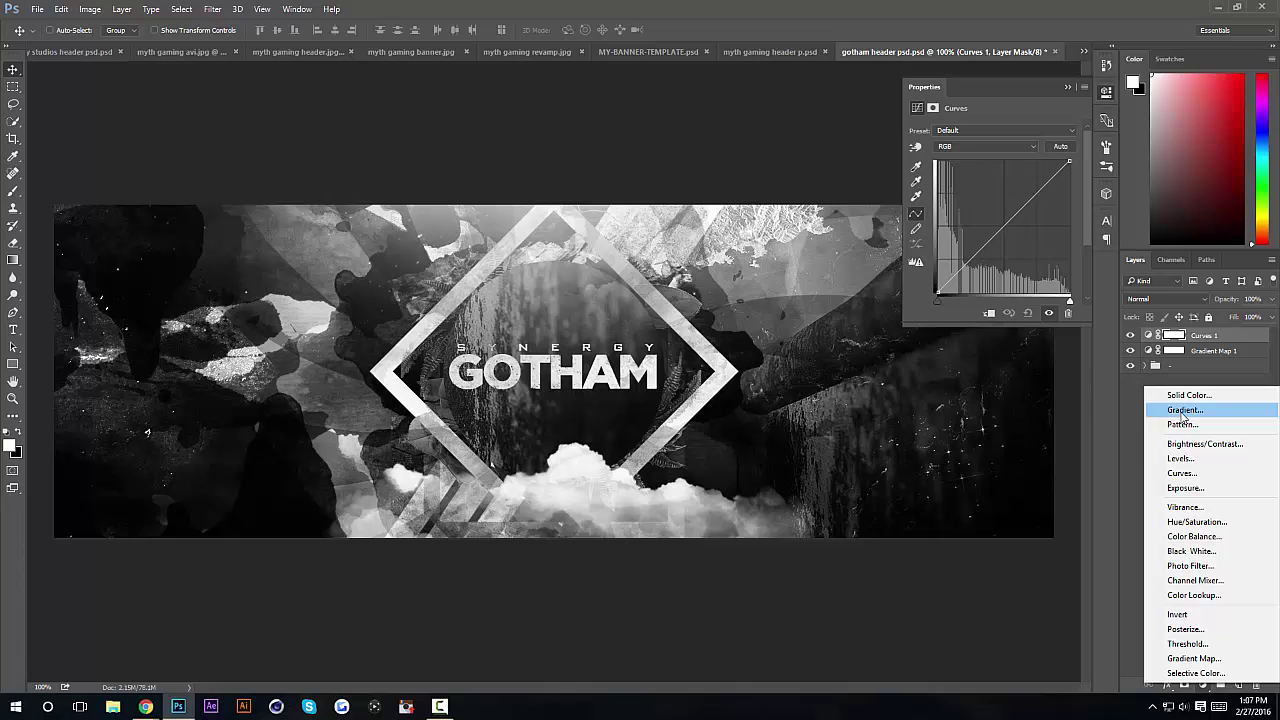
left_click(998, 122)
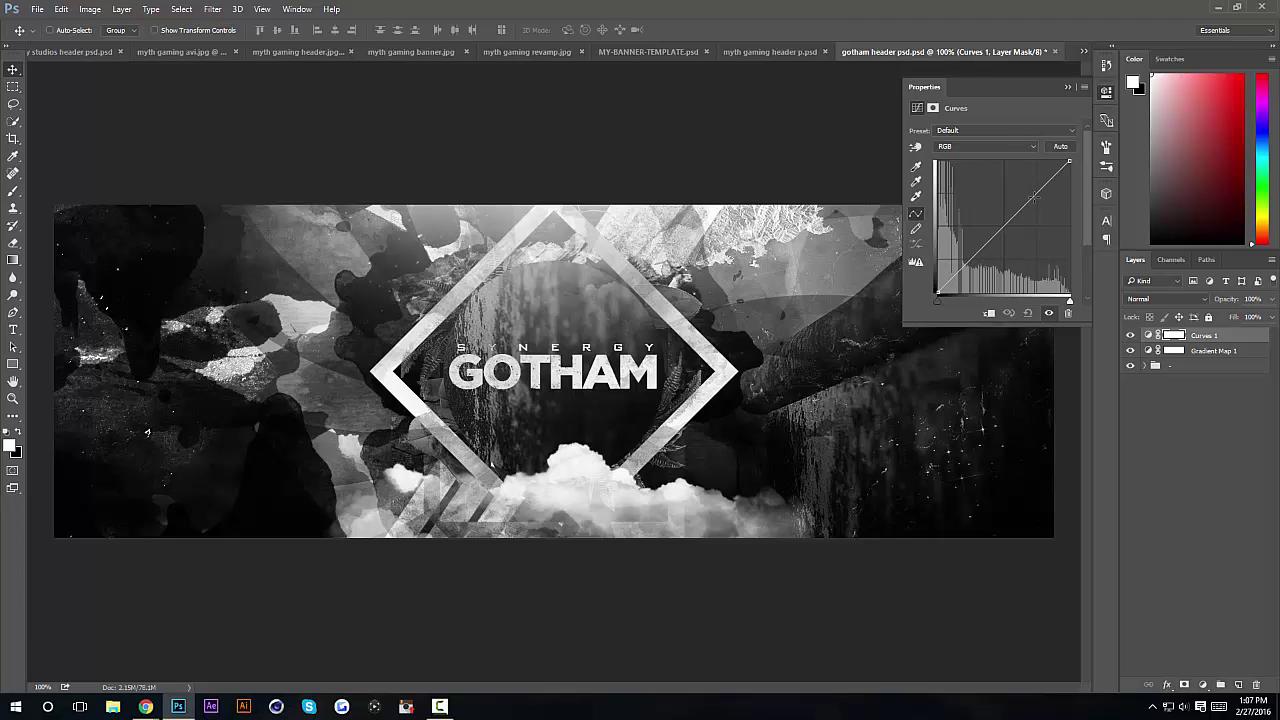
left_click_drag(1039, 191, 1038, 184)
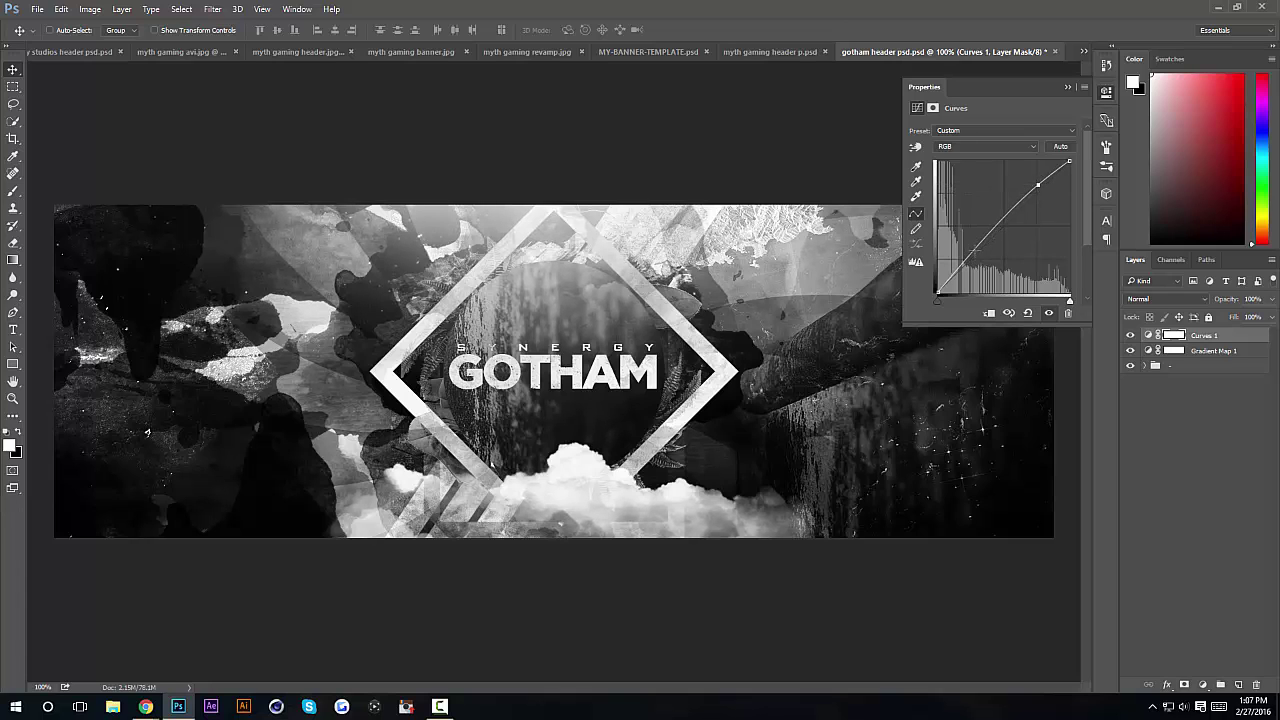
left_click_drag(976, 250, 982, 253)
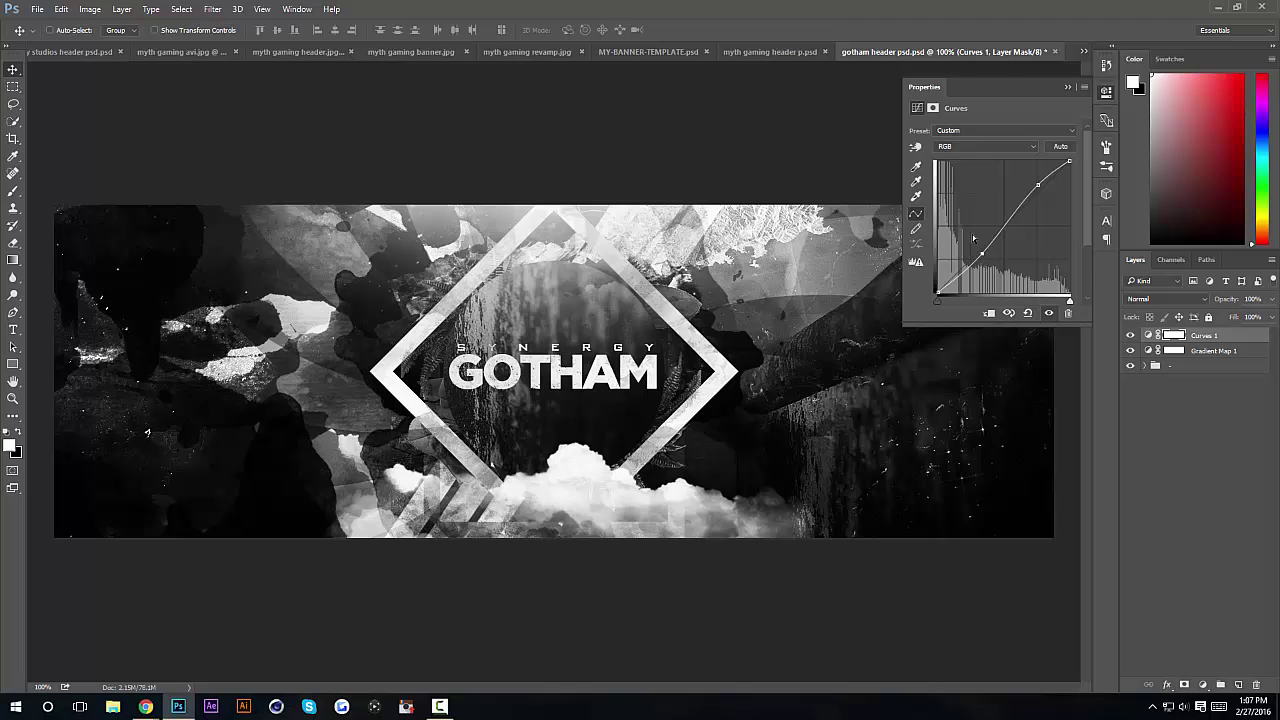
left_click(1070, 88)
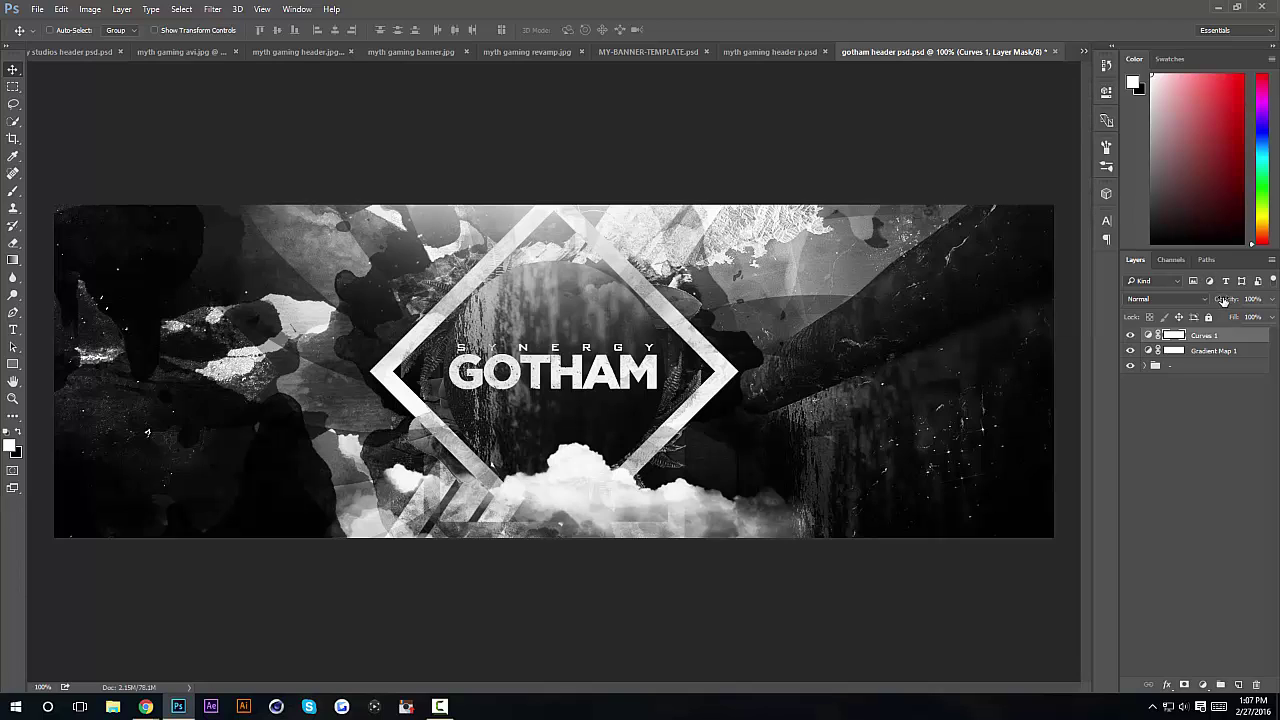
left_click_drag(1228, 305, 1226, 302)
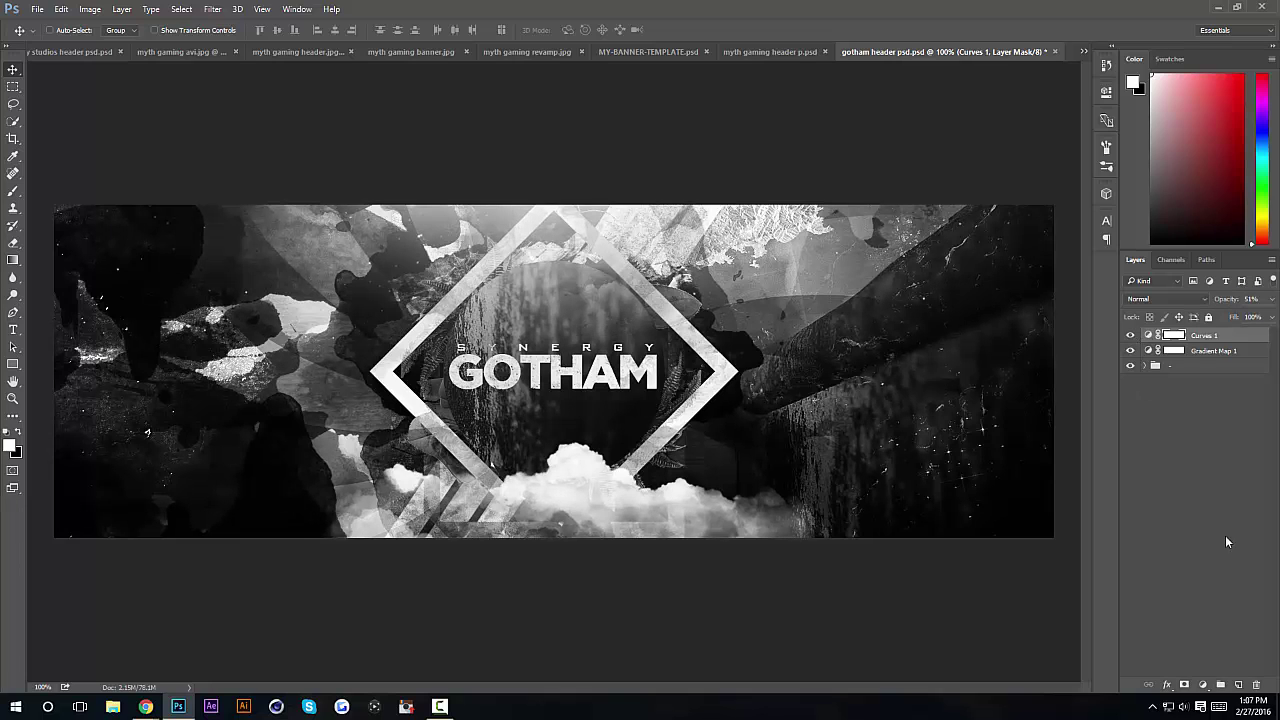
Step: Add a Hue/Saturation layer above Curves 1 with saturation set to +17
left_click(1203, 684)
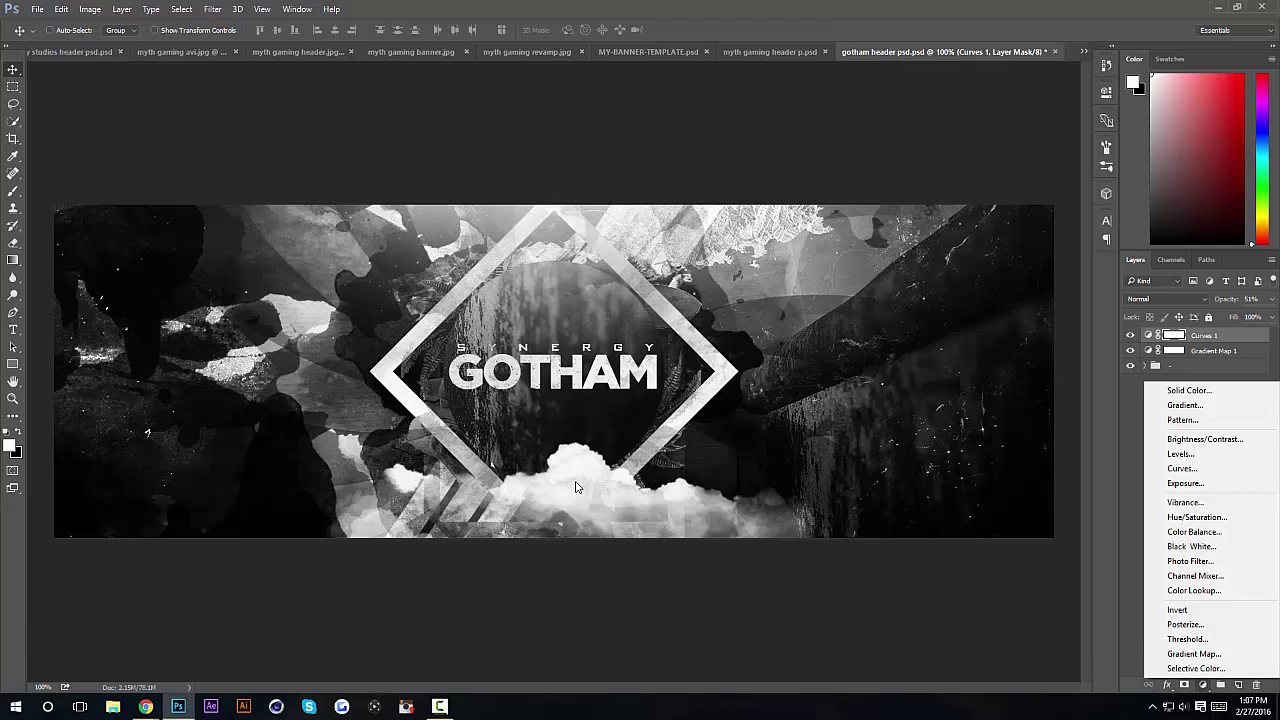
left_click(1196, 517)
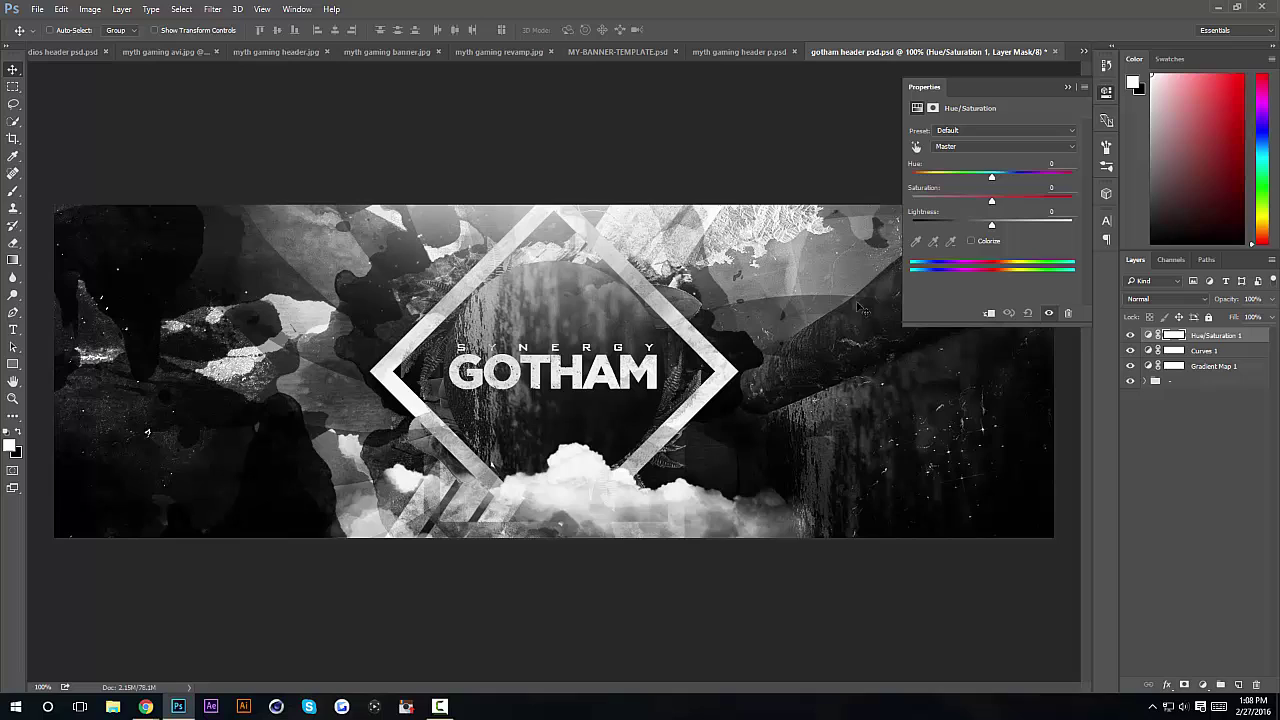
left_click(1017, 201)
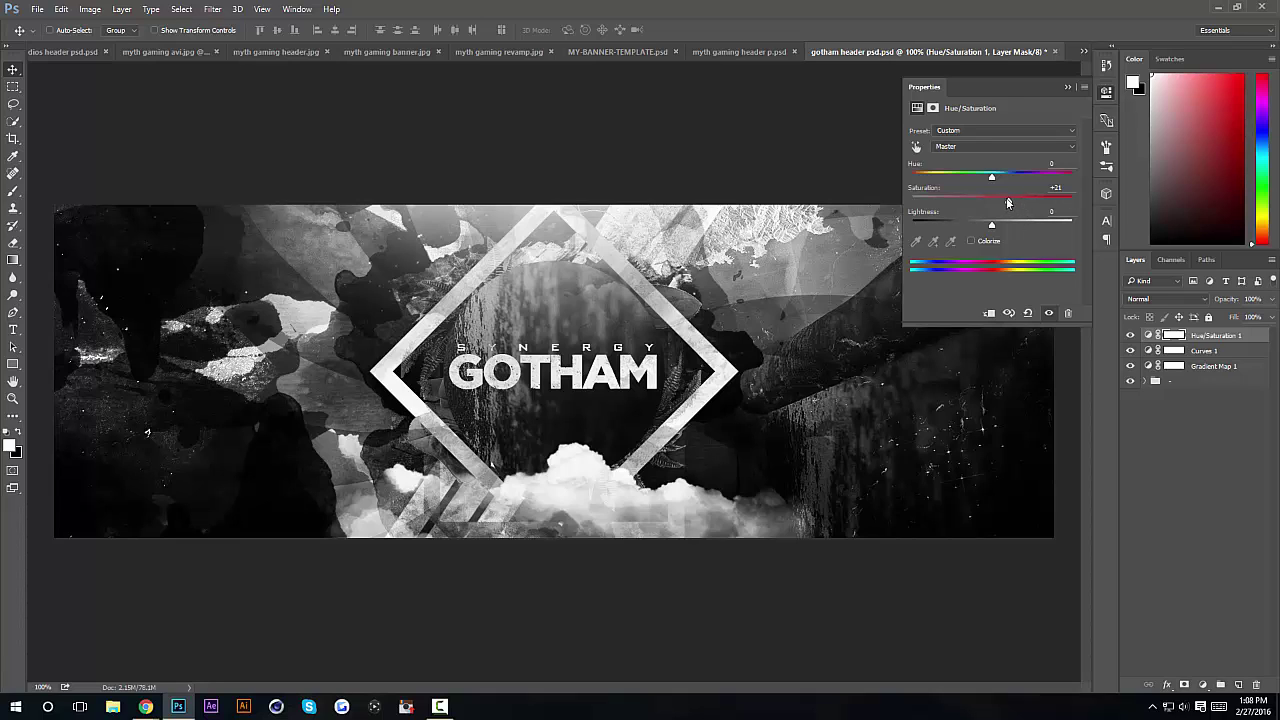
left_click_drag(1014, 202, 1004, 206)
left_click(1067, 87)
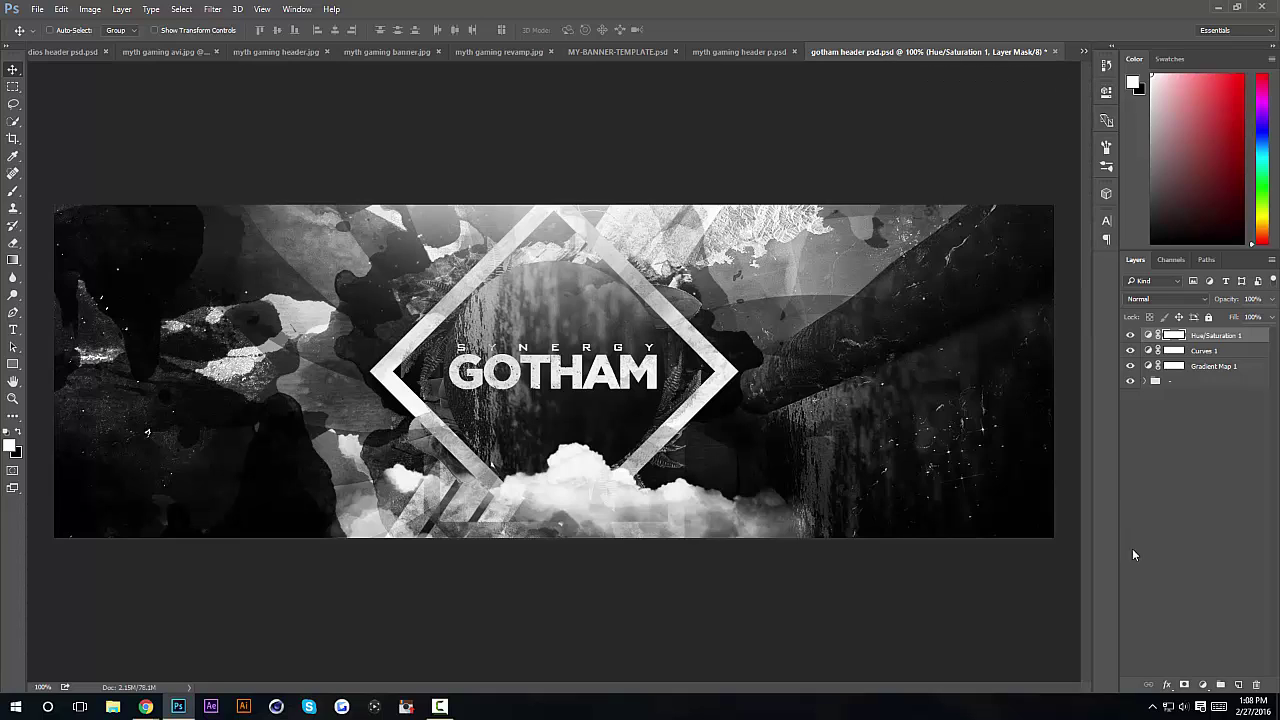
Step: Add a Vibrance layer with vibrance at +12 and saturation left at 0
left_click(1204, 684)
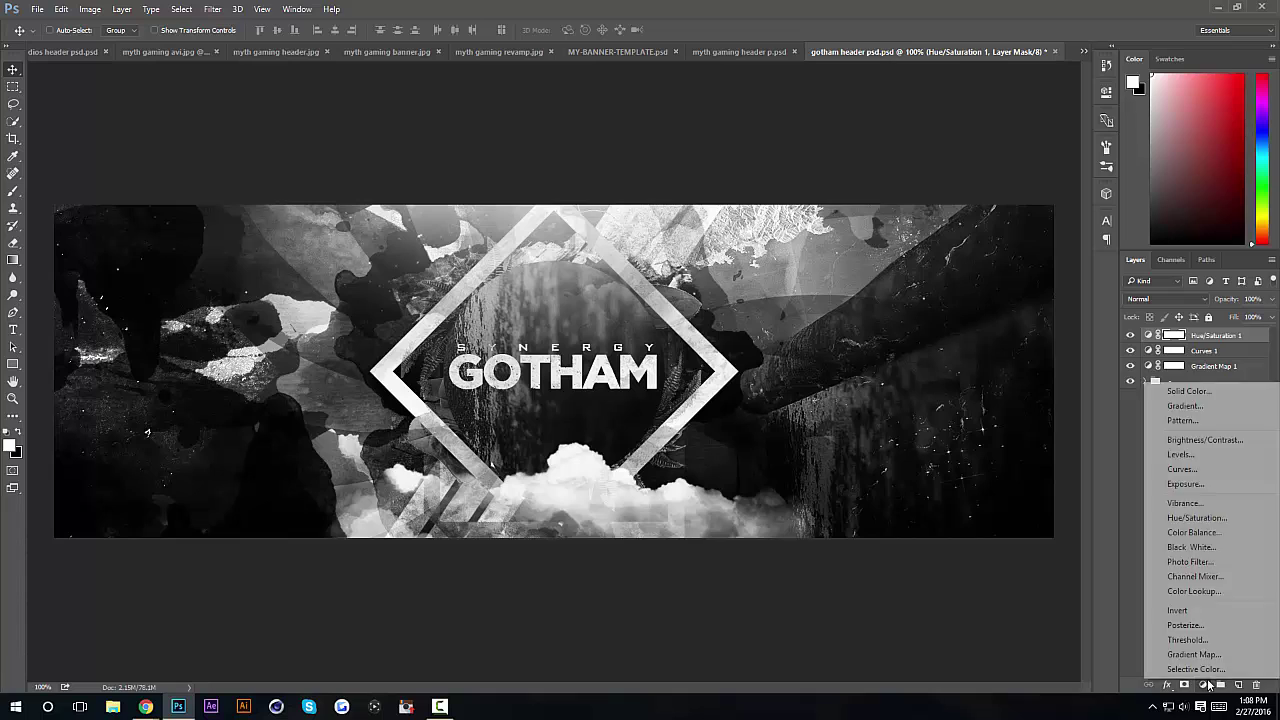
left_click(1204, 504)
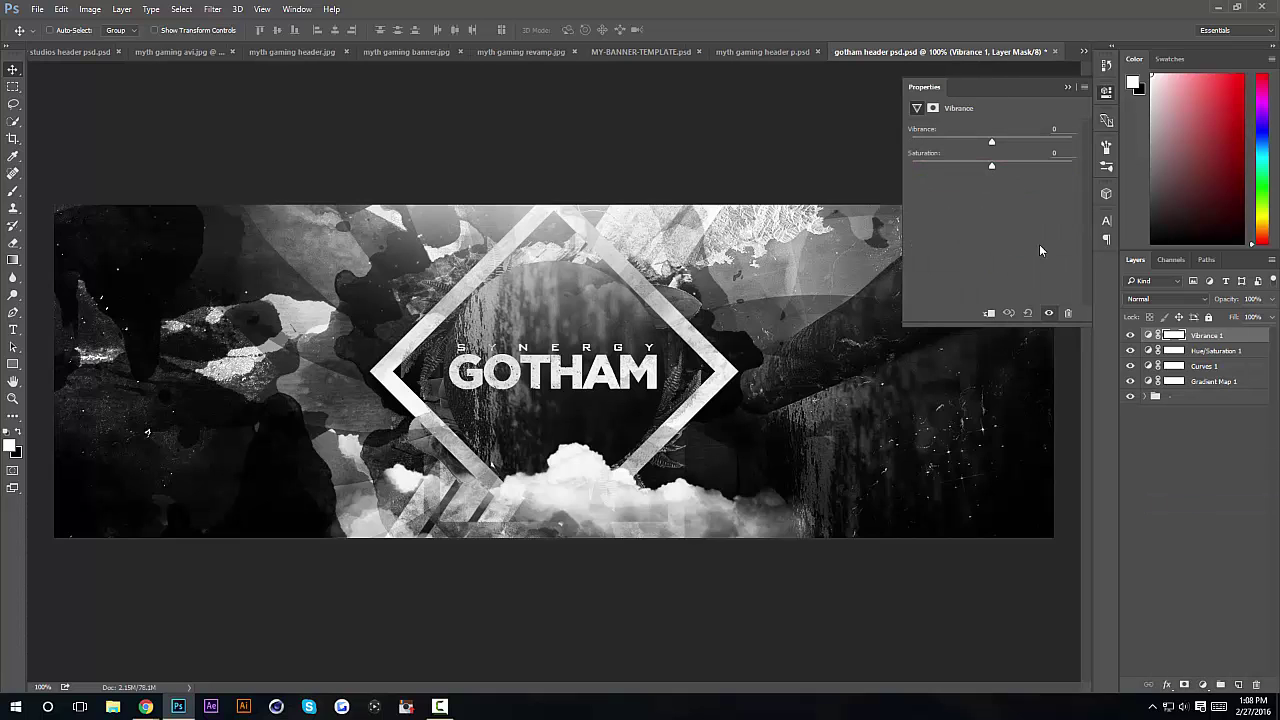
left_click(1007, 142)
Step: Add a Brightness/Contrast layer above Vibrance 1 with brightness and contrast both at 20
left_click(1067, 87)
left_click(1203, 686)
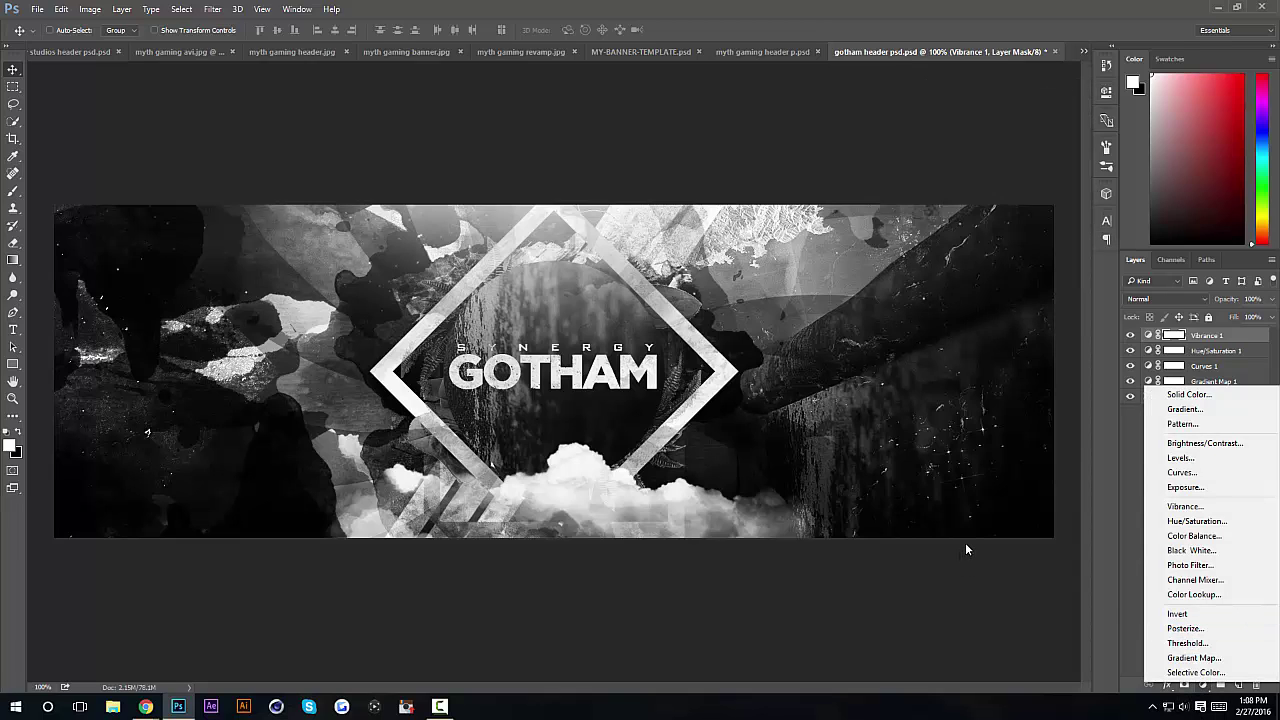
left_click(1208, 443)
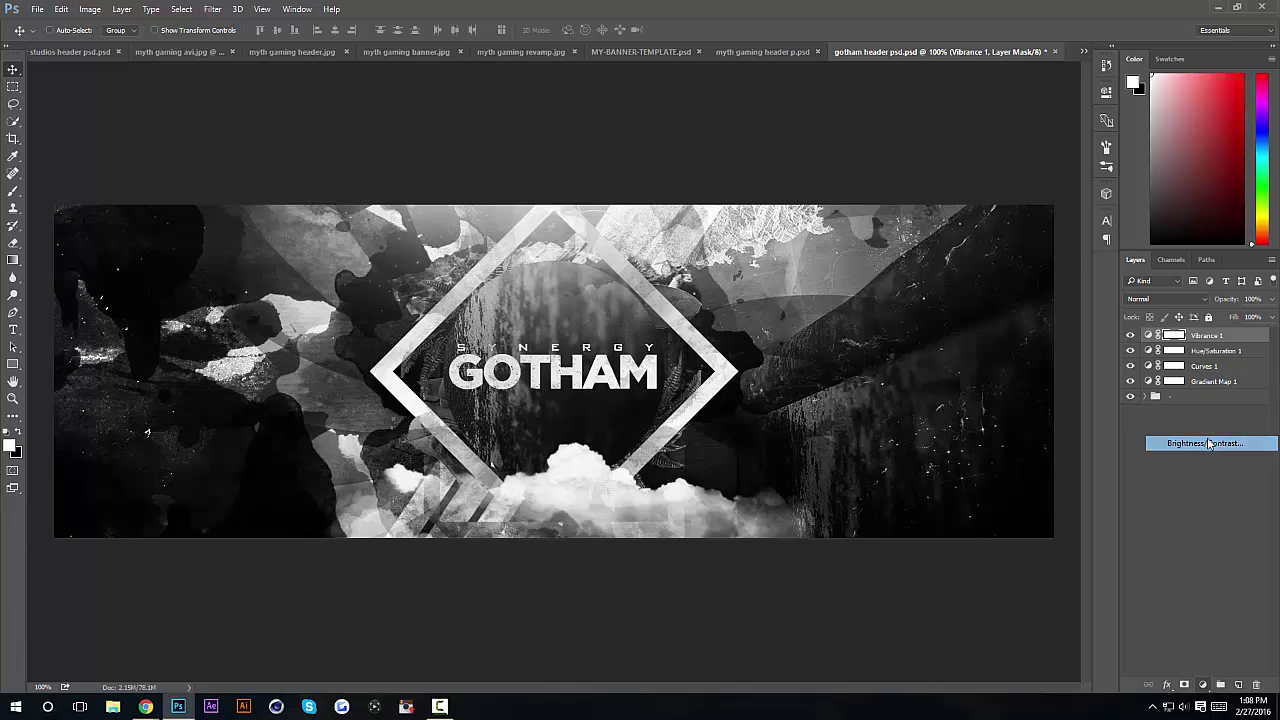
left_click_drag(993, 163, 1008, 188)
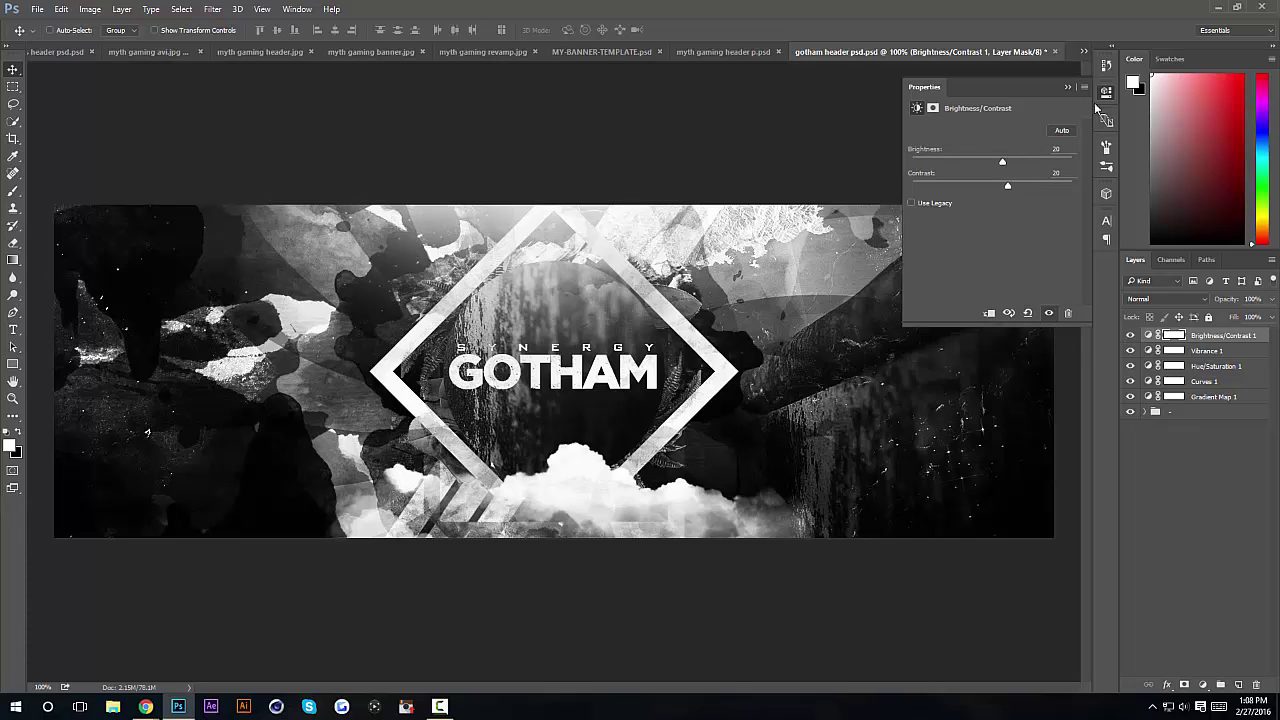
Step: Add a Solid Color fill layer in mid gray #656565
left_click(1072, 87)
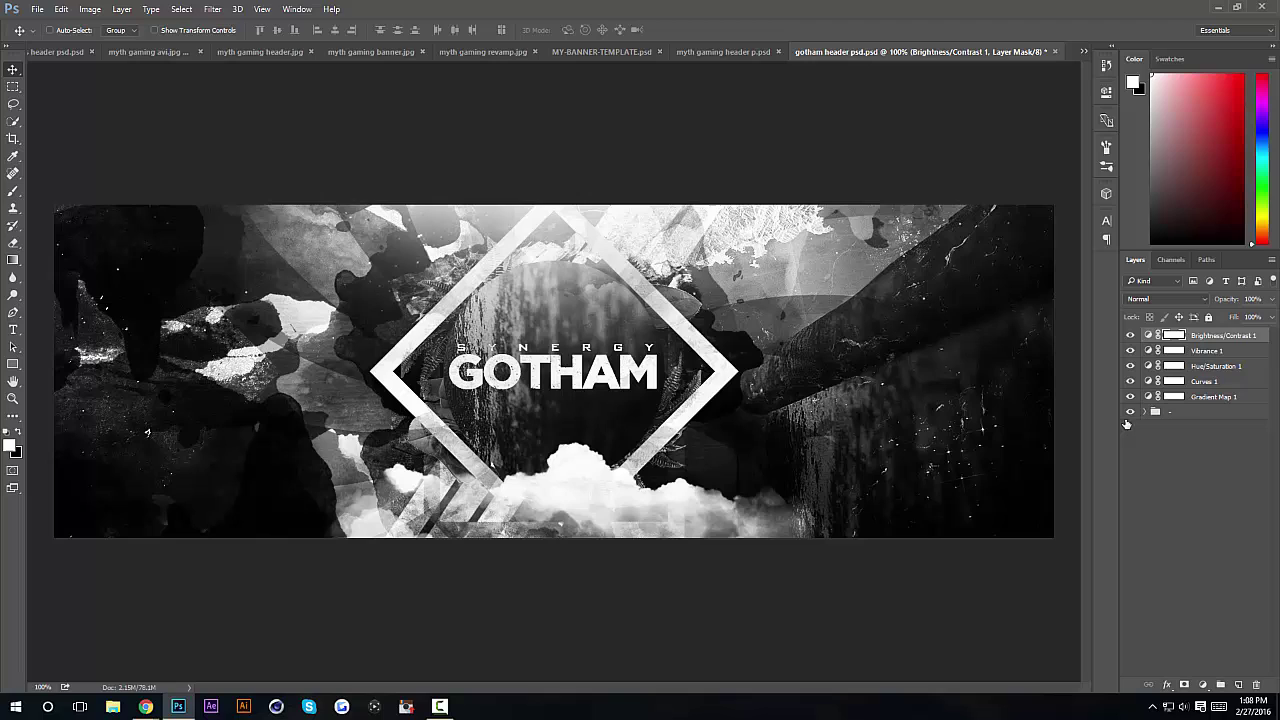
left_click(1203, 684)
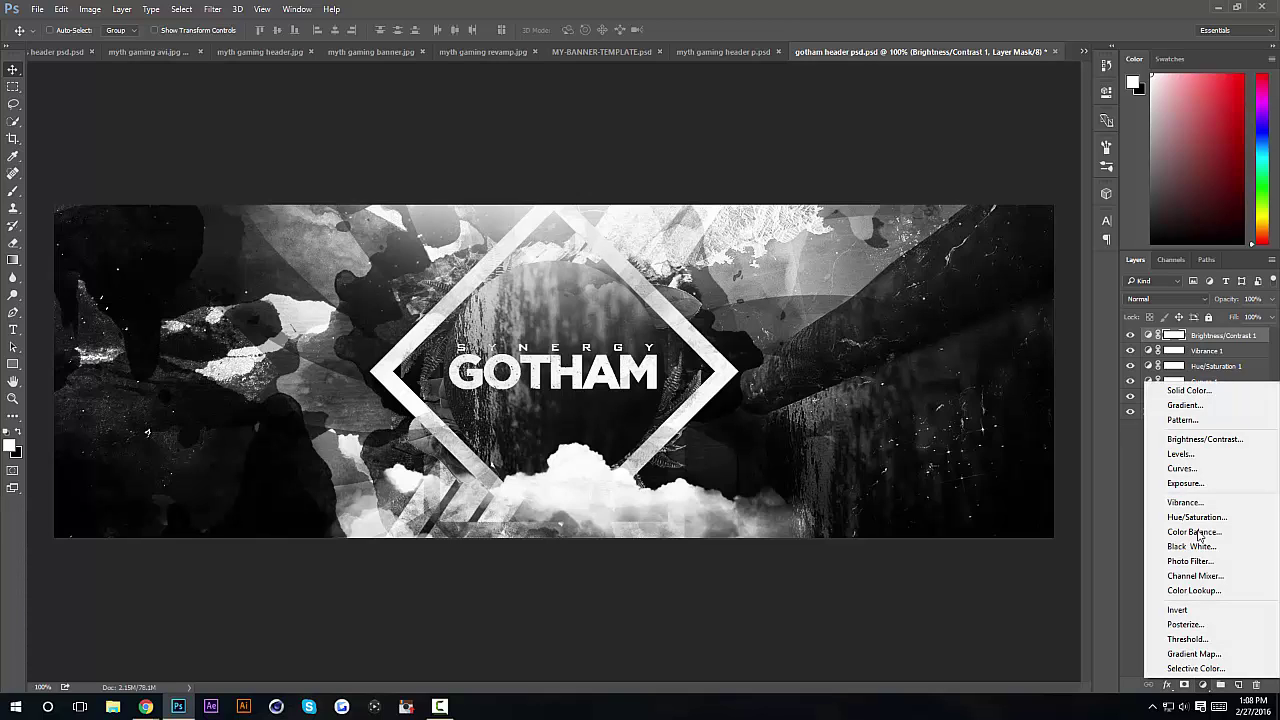
left_click(1198, 397)
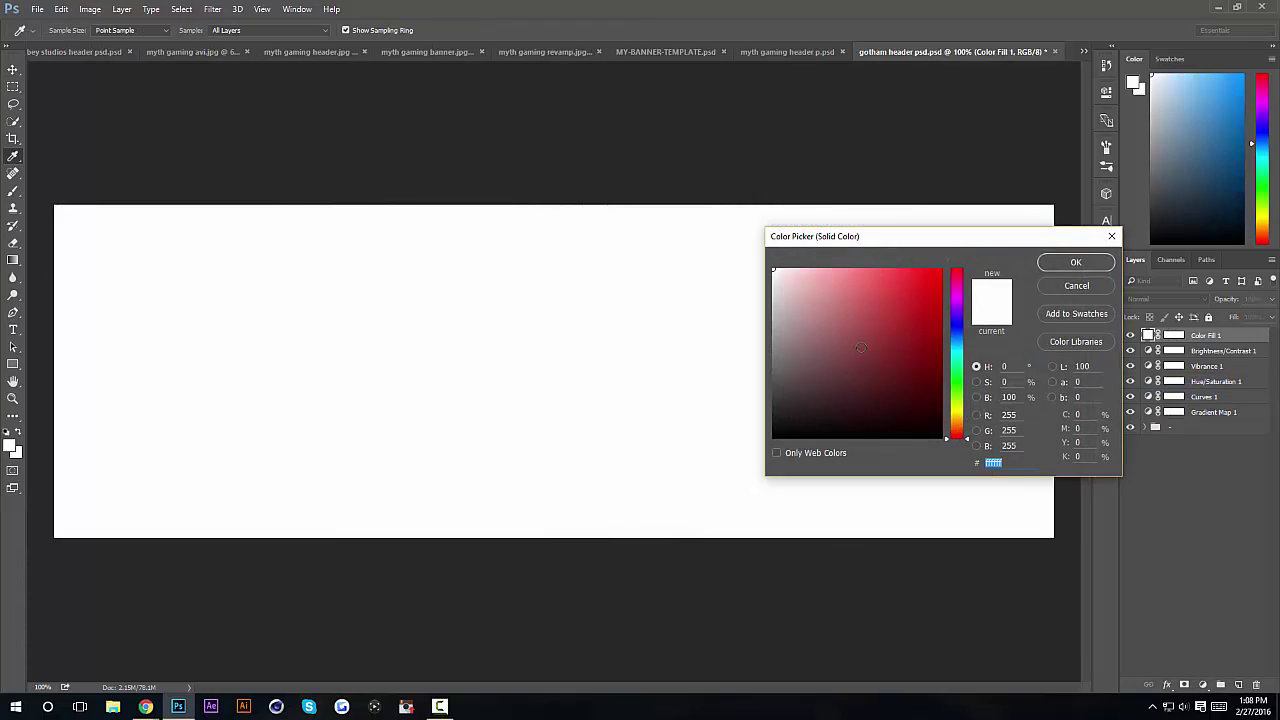
left_click_drag(821, 402, 751, 370)
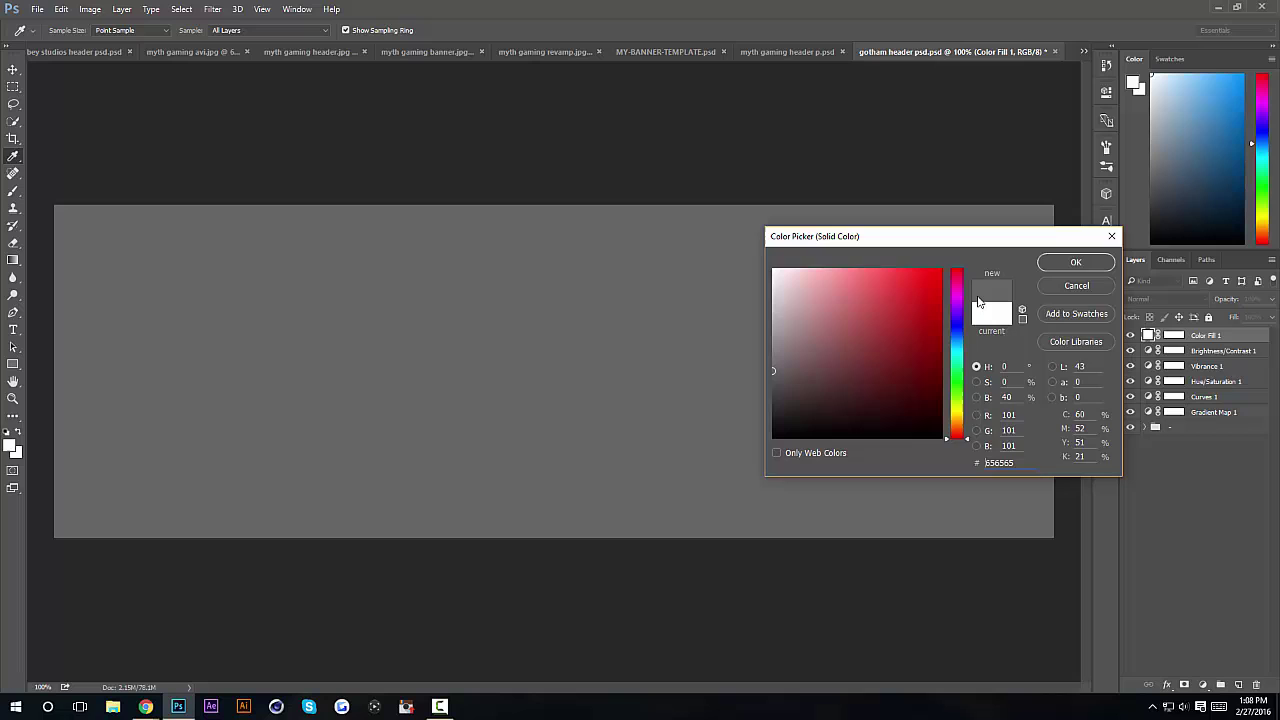
left_click(1076, 262)
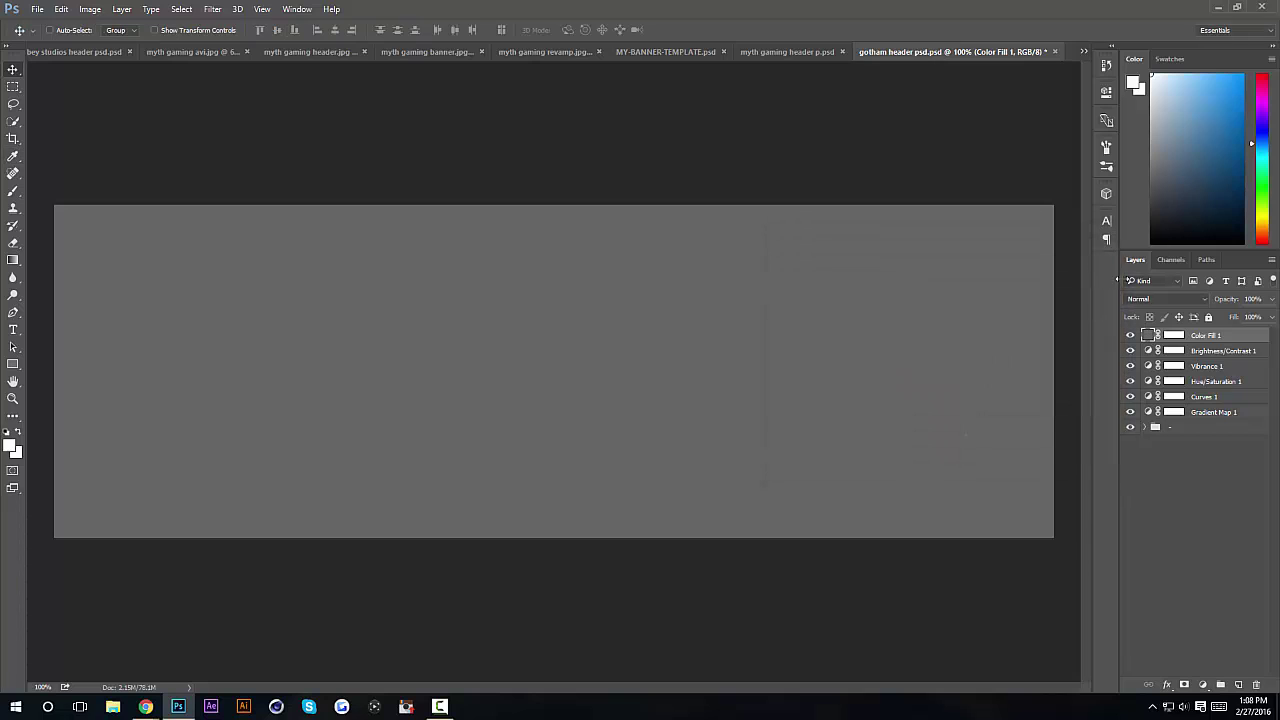
Step: Blend the gray fill as Screen at 10% opacity and compare it hidden and shown
left_click(1169, 298)
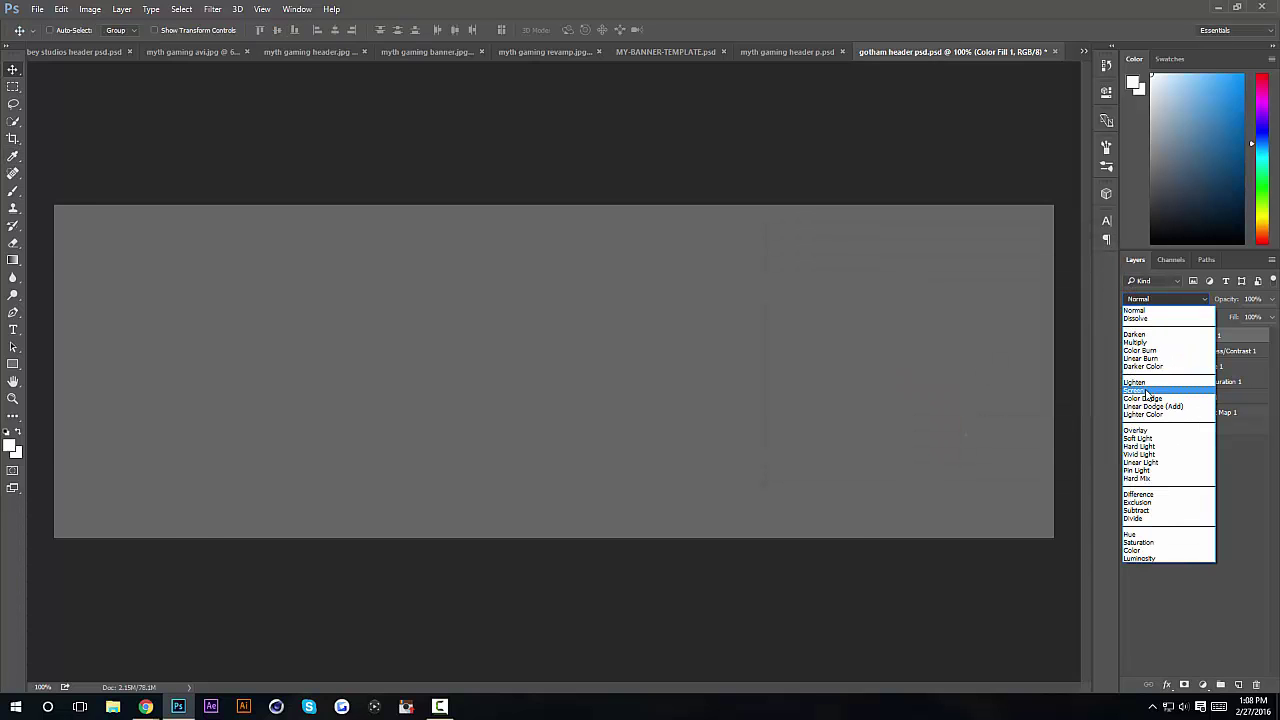
left_click(1146, 391)
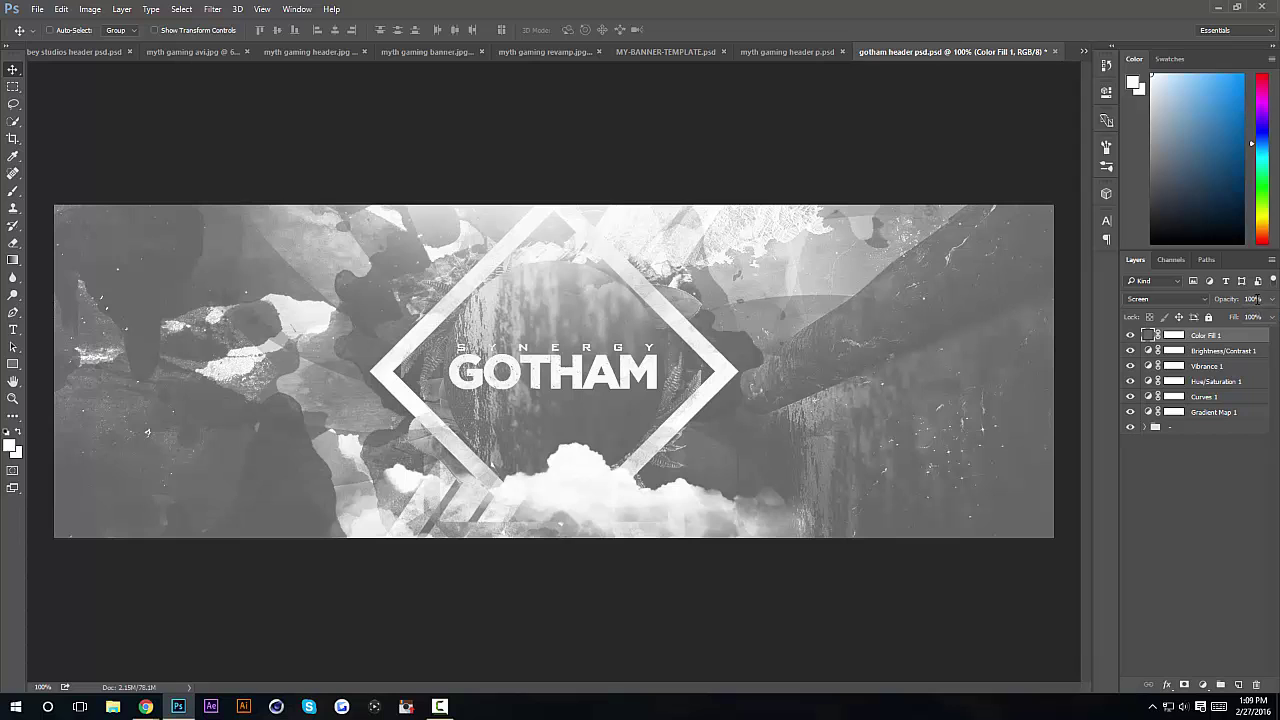
left_click_drag(1269, 301, 1155, 310)
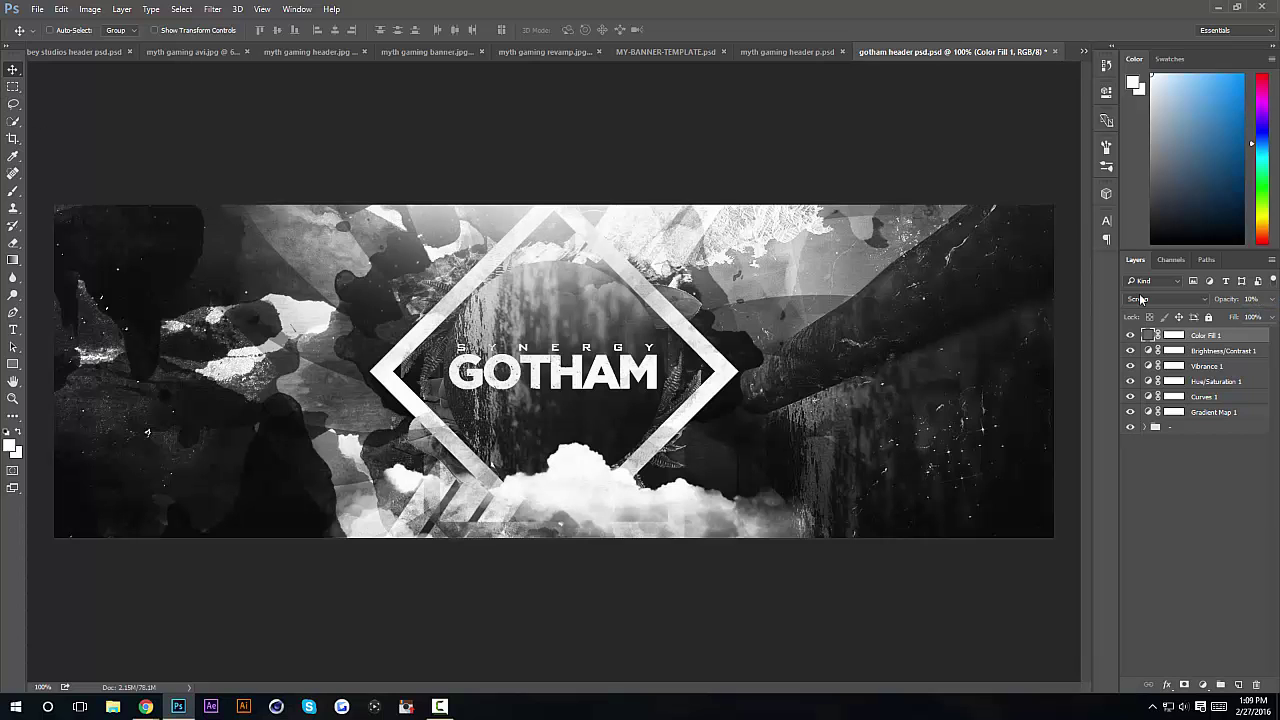
left_click(1130, 336)
left_click(1130, 336)
left_click(1130, 336)
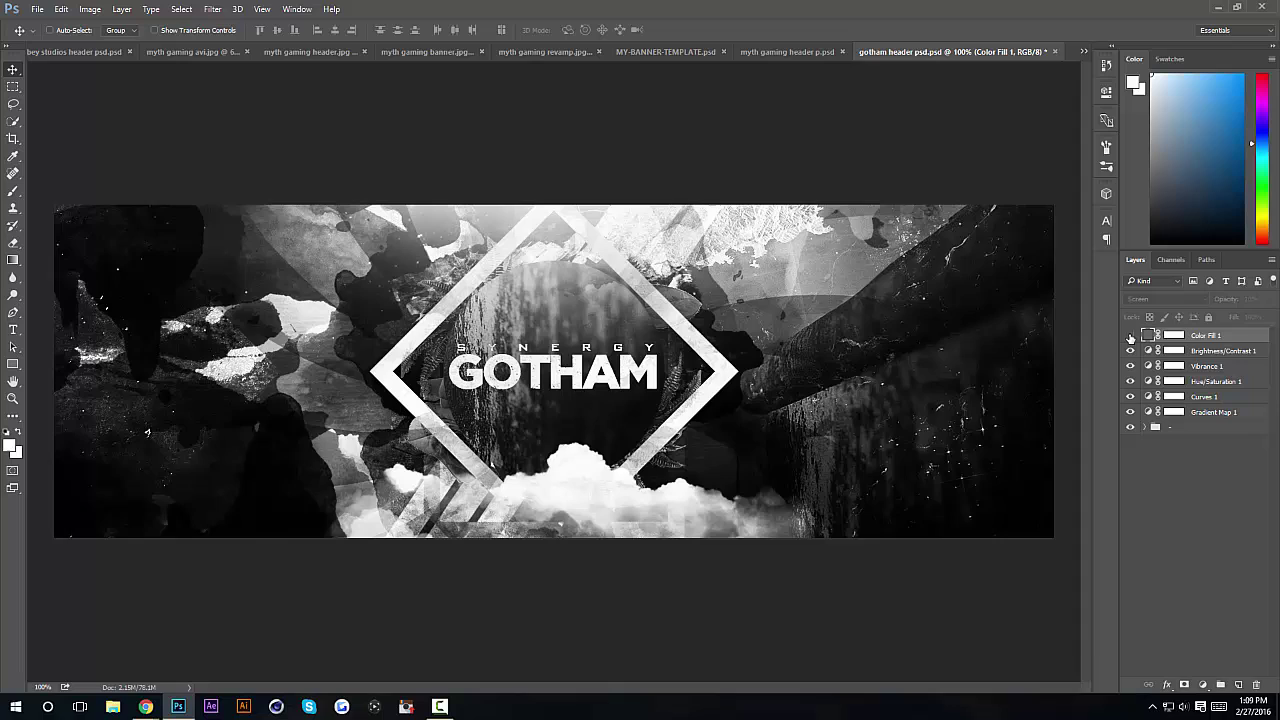
left_click(1130, 336)
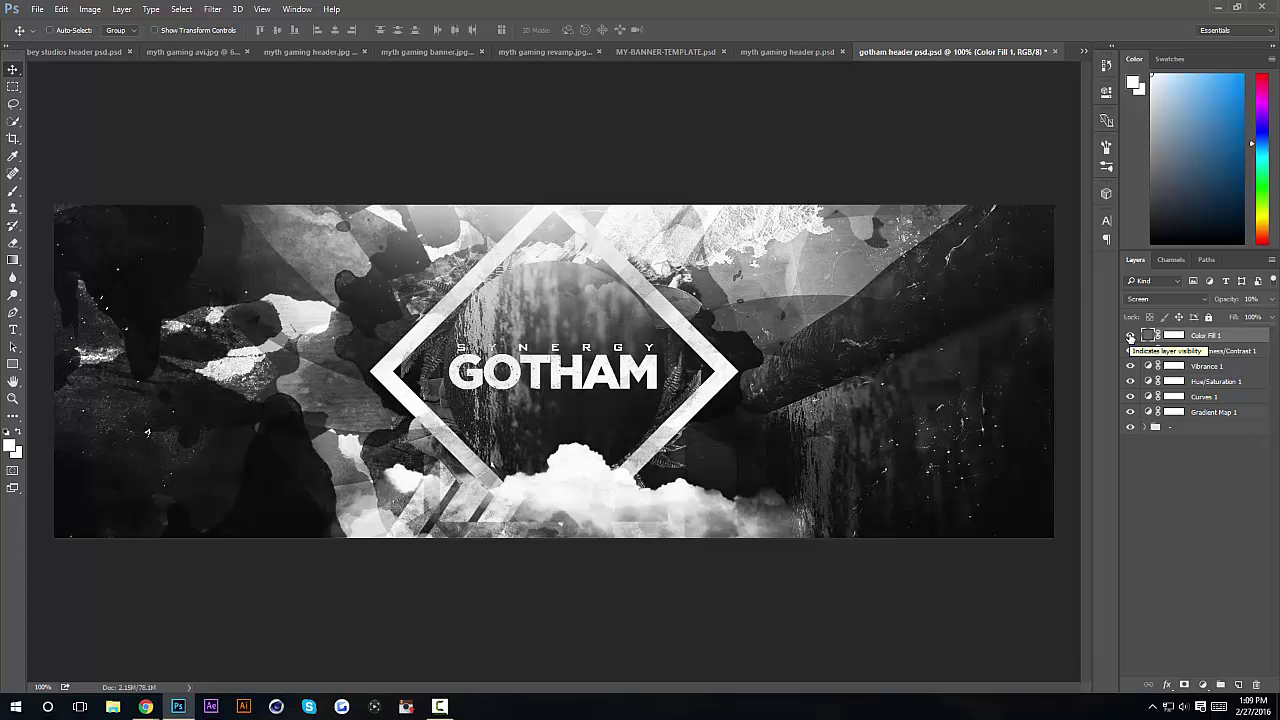
Step: Add a Curves 2 layer above Color Fill 1 using the Linear Contrast (RGB) preset
left_click(1204, 684)
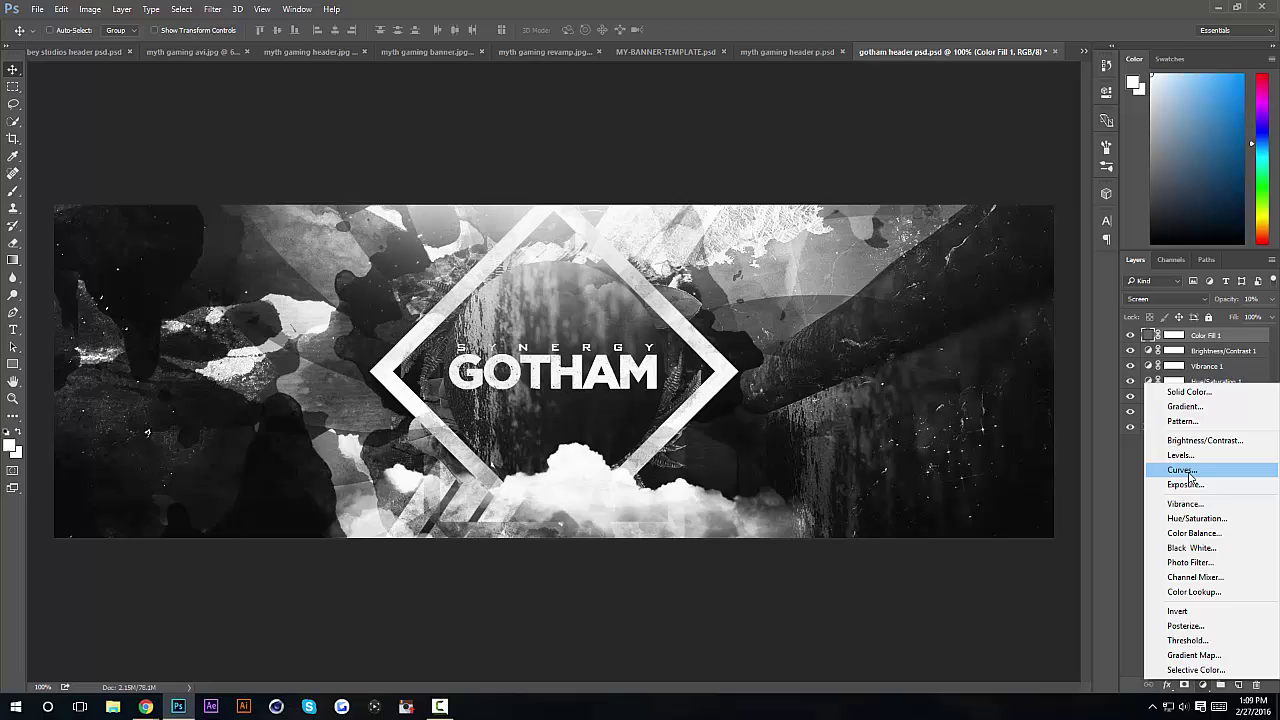
left_click(1181, 470)
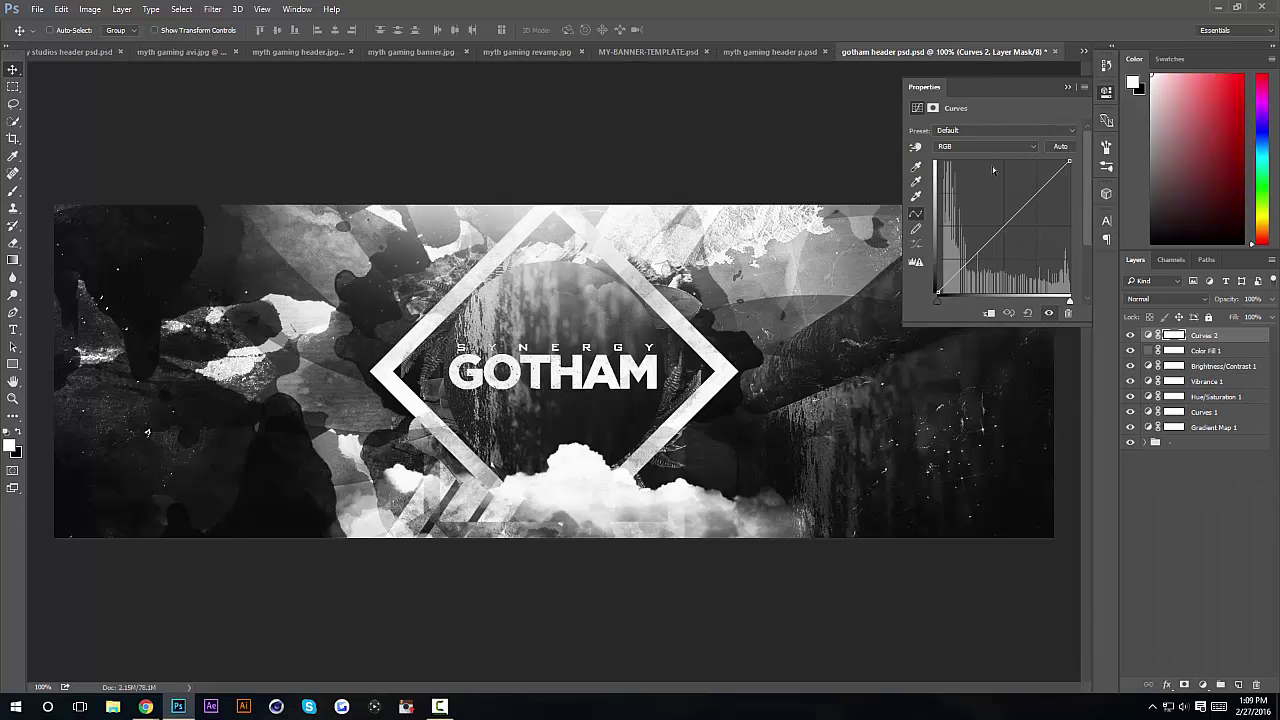
left_click(980, 130)
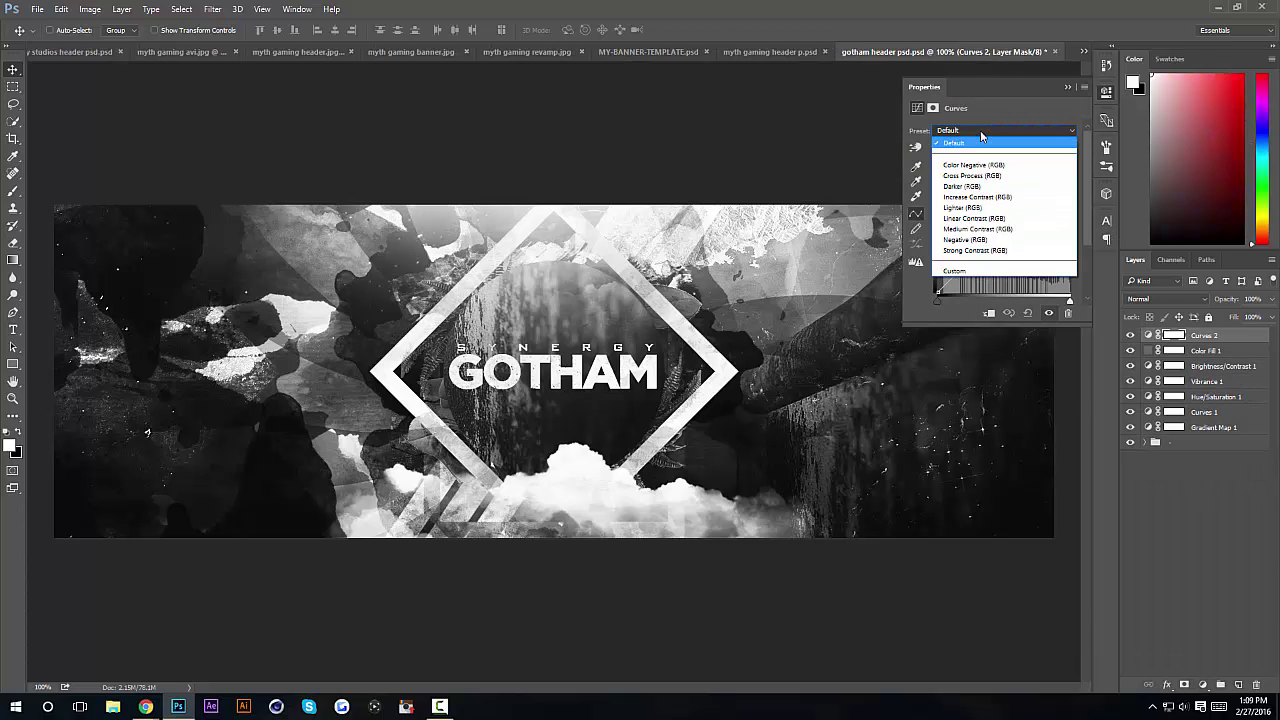
left_click(1004, 219)
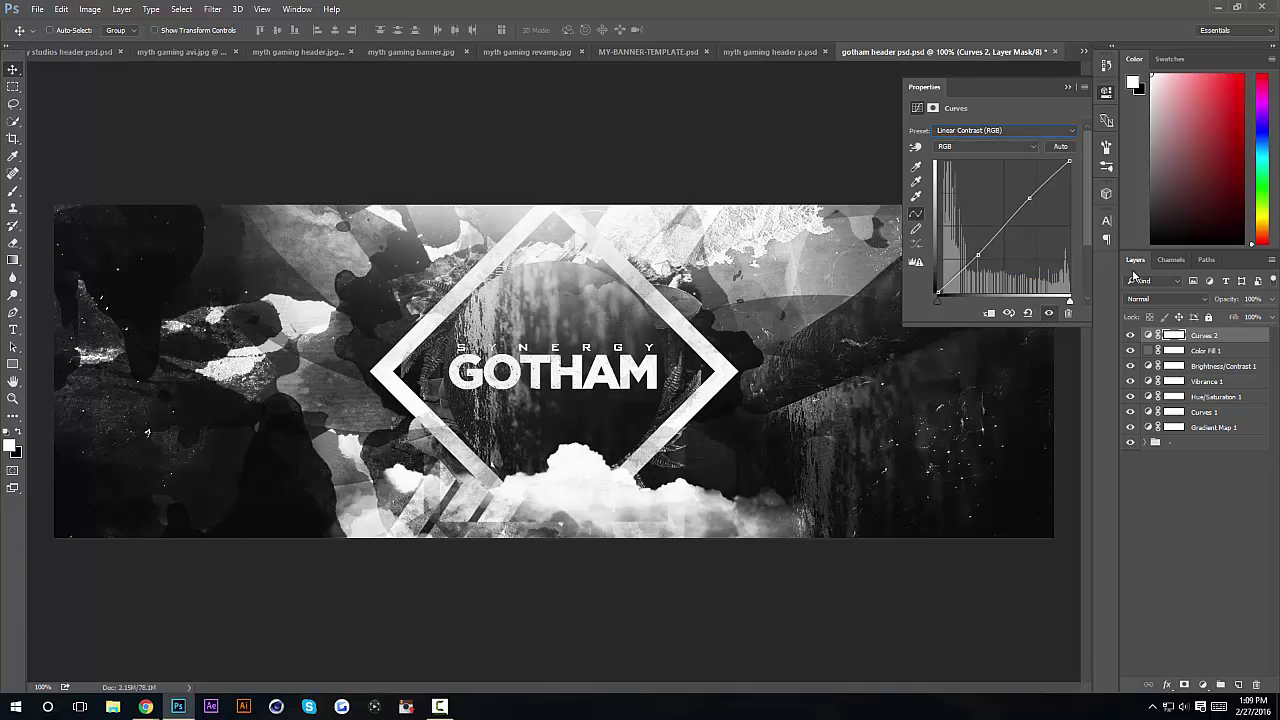
left_click(1067, 87)
left_click(1131, 336)
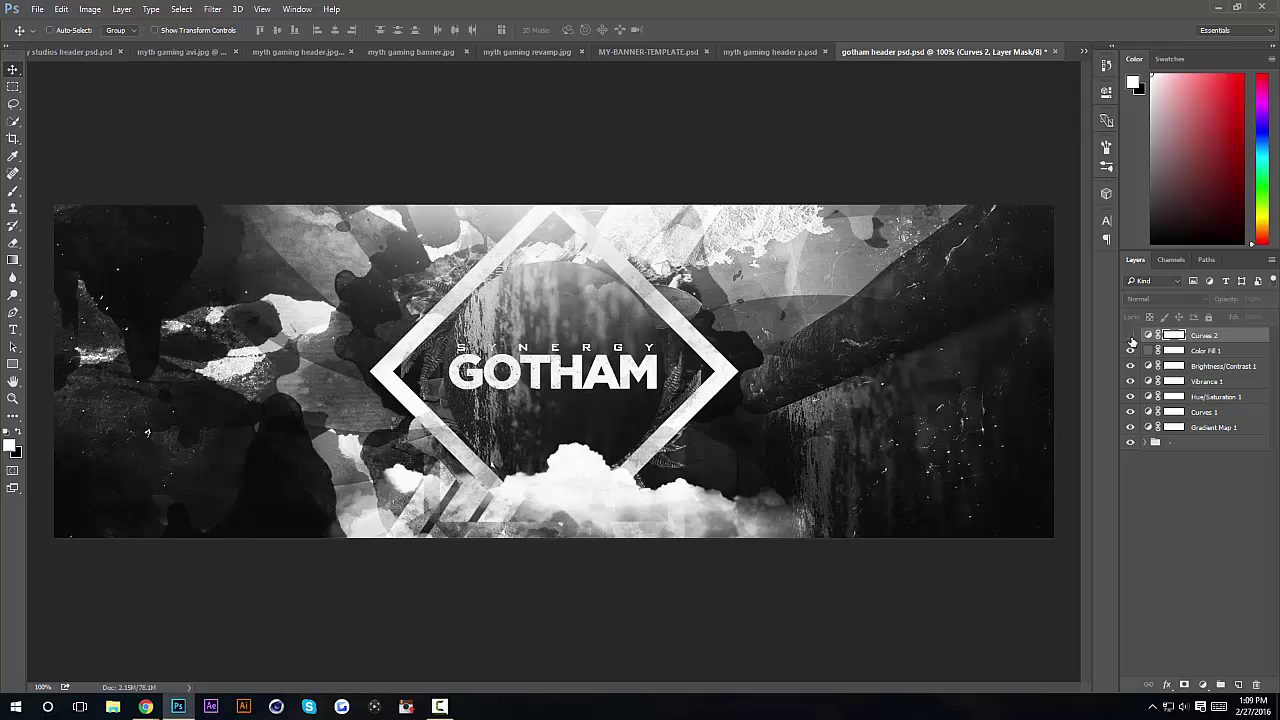
Step: Group the seven layers from Curves 2 to Gradient Map 1 and compare the group hidden and shown
left_click(1203, 429, "shift")
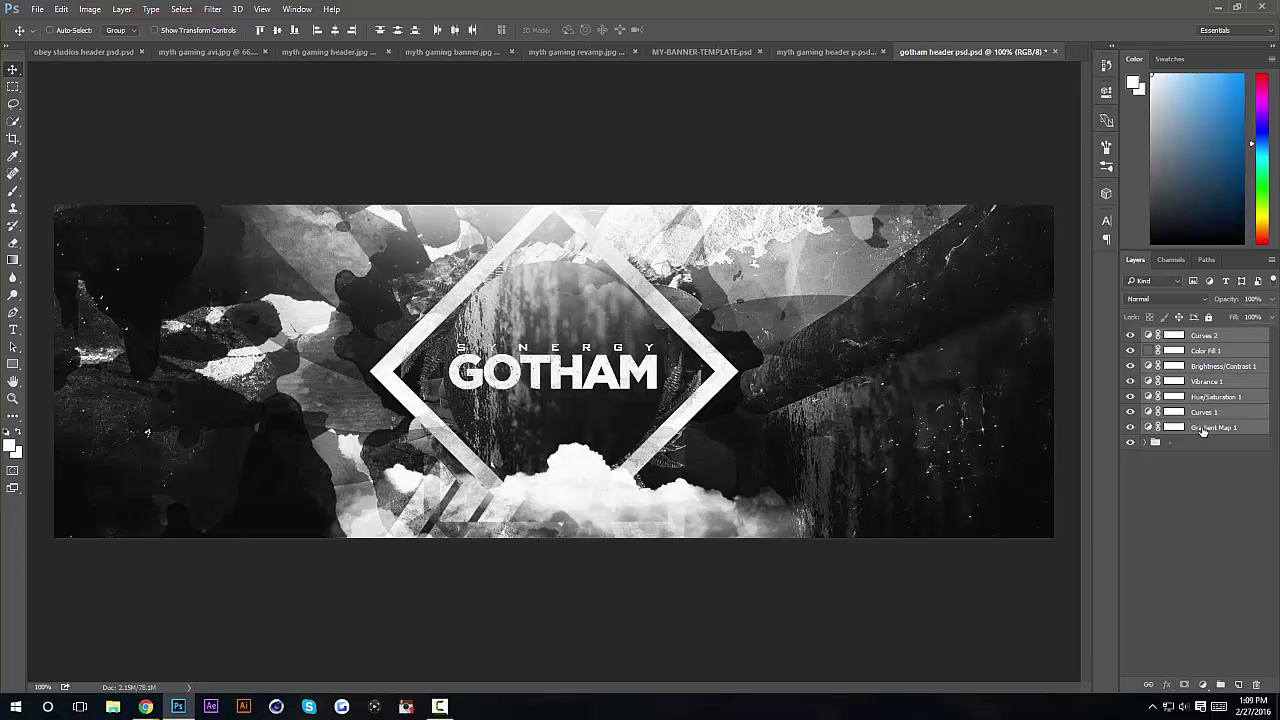
key("ctrl+g")
left_click(1131, 336)
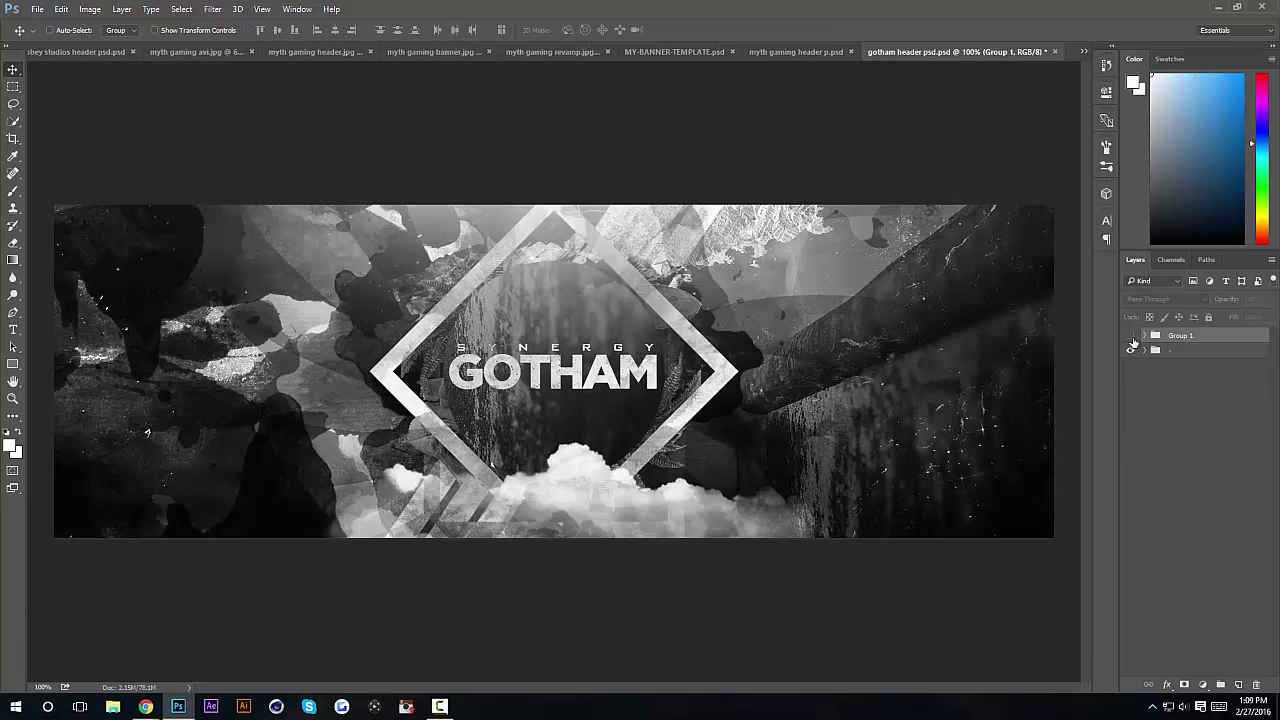
left_click(1133, 340)
left_click(1133, 340)
left_click(1133, 340)
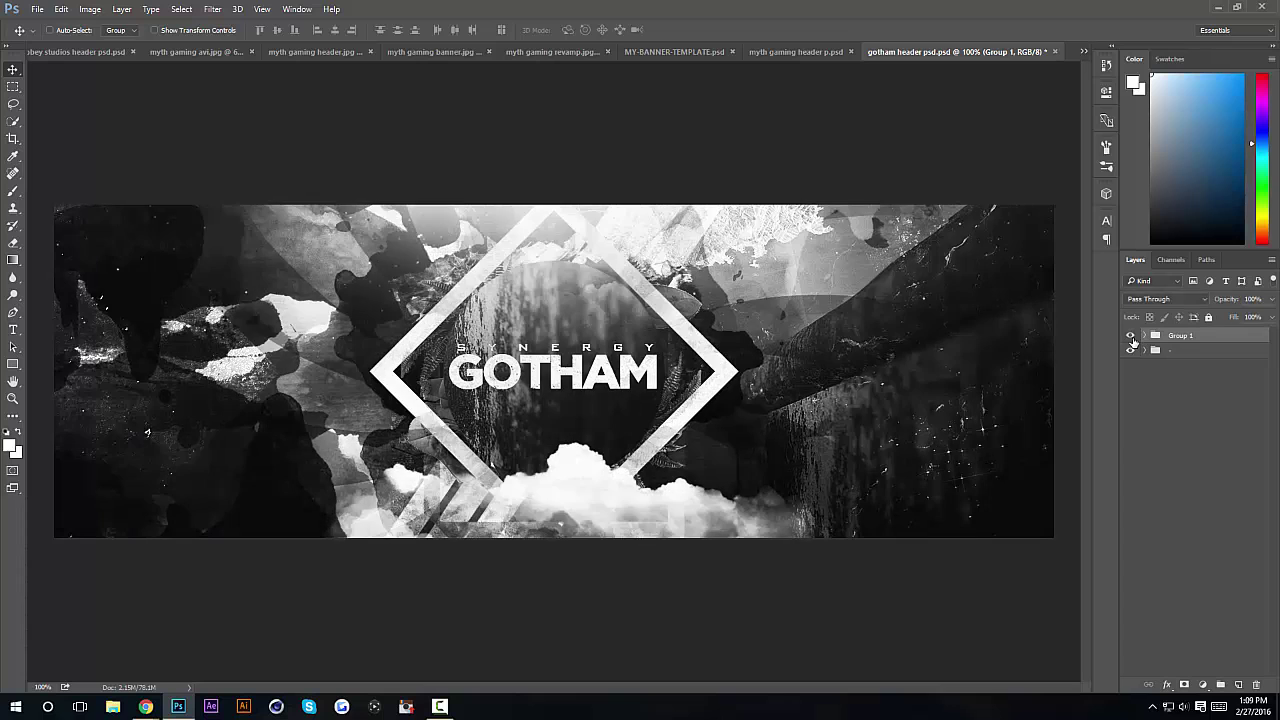
left_click(1132, 341)
left_click(1132, 341)
Step: Rename Group 1 to CC and check the header with the group hidden
double_click(1181, 336)
type("CC")
key("Return")
key("a")
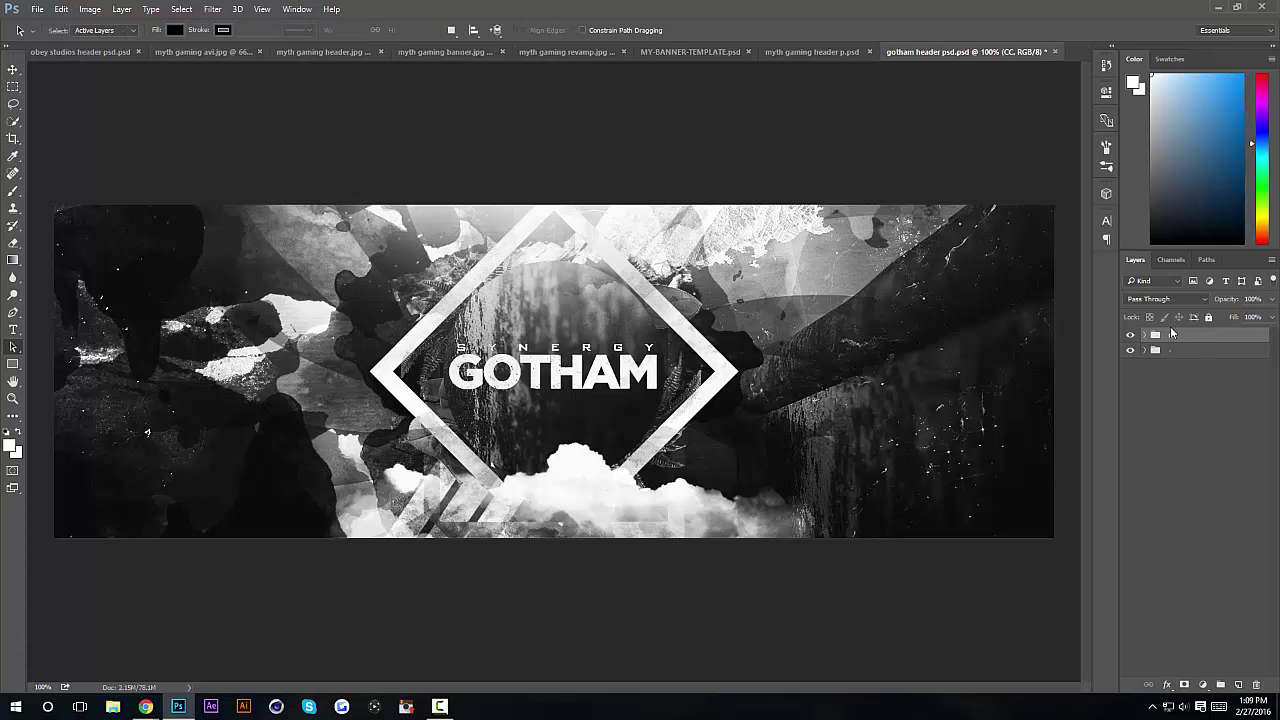
key("v")
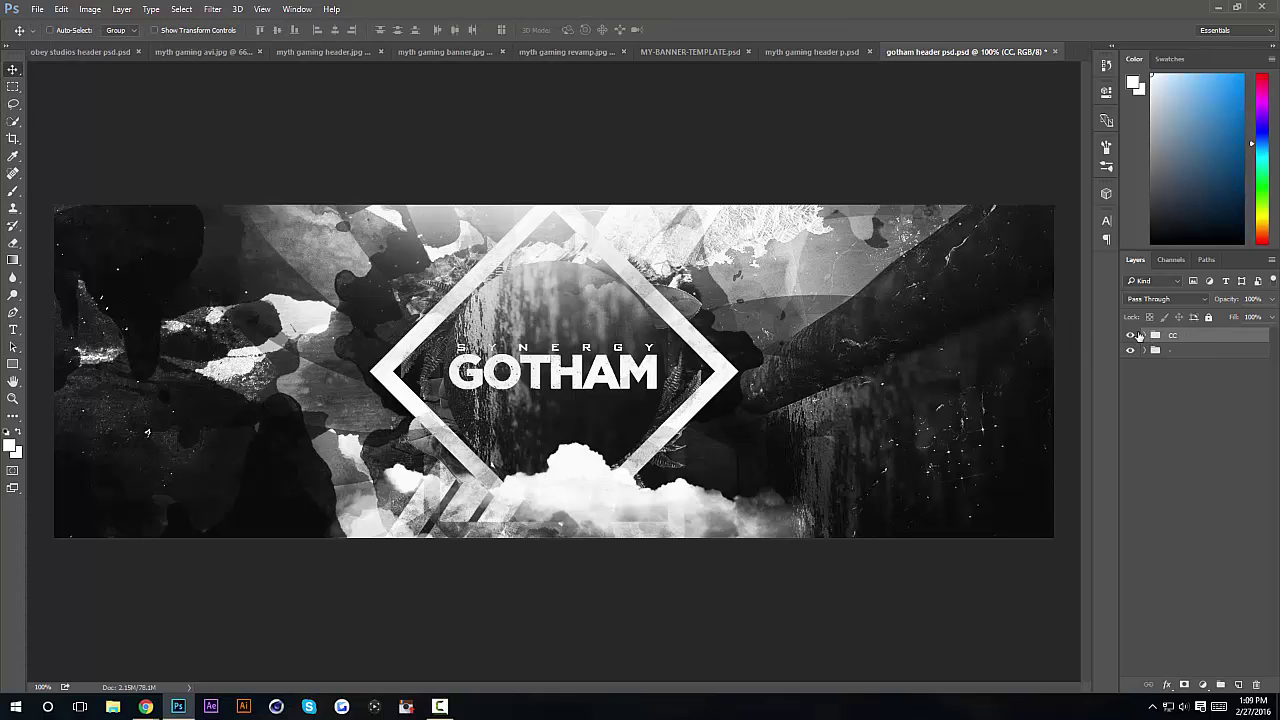
left_click(1131, 336)
left_click(1131, 337)
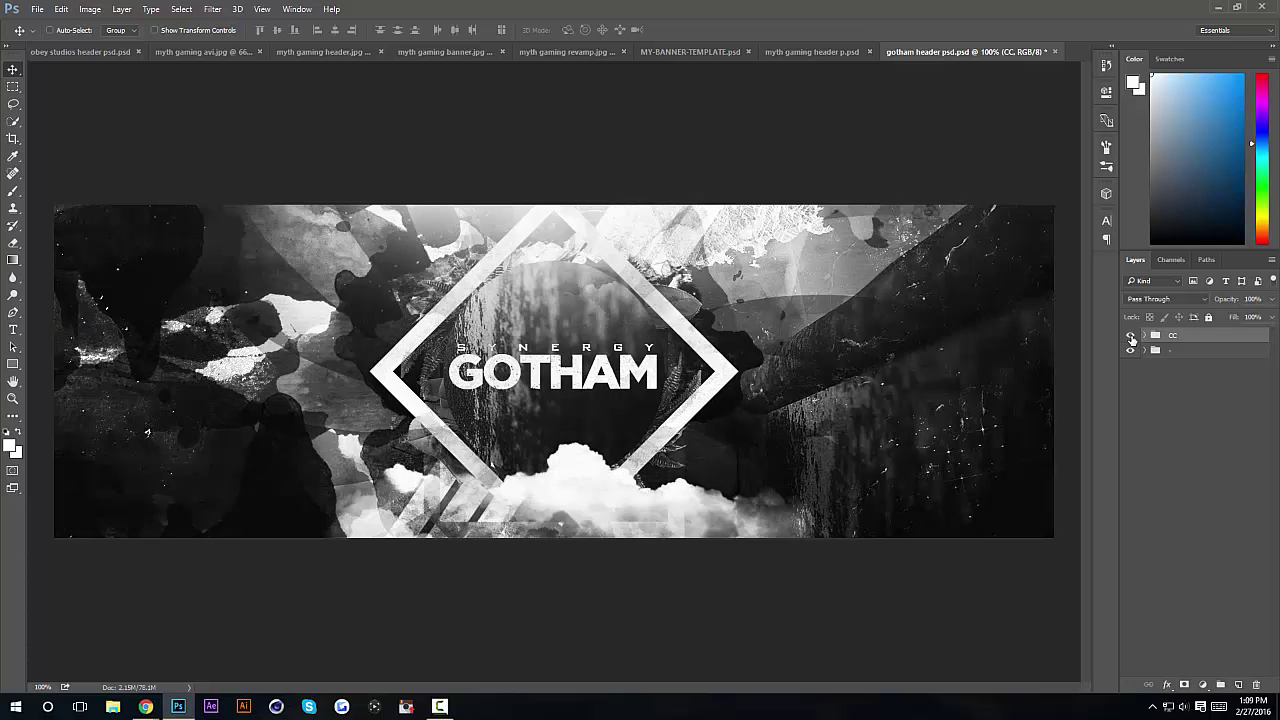